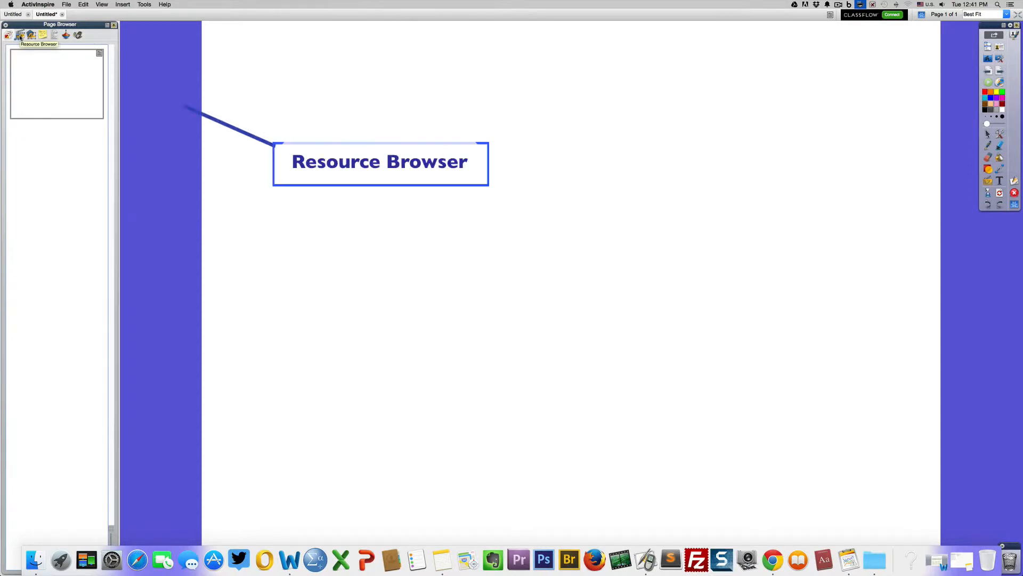
Step: Open the Resource Browser and show the Graph paper resources inside the shared Grids folder
{"action": "left_click", "coordinate": [20, 35]}
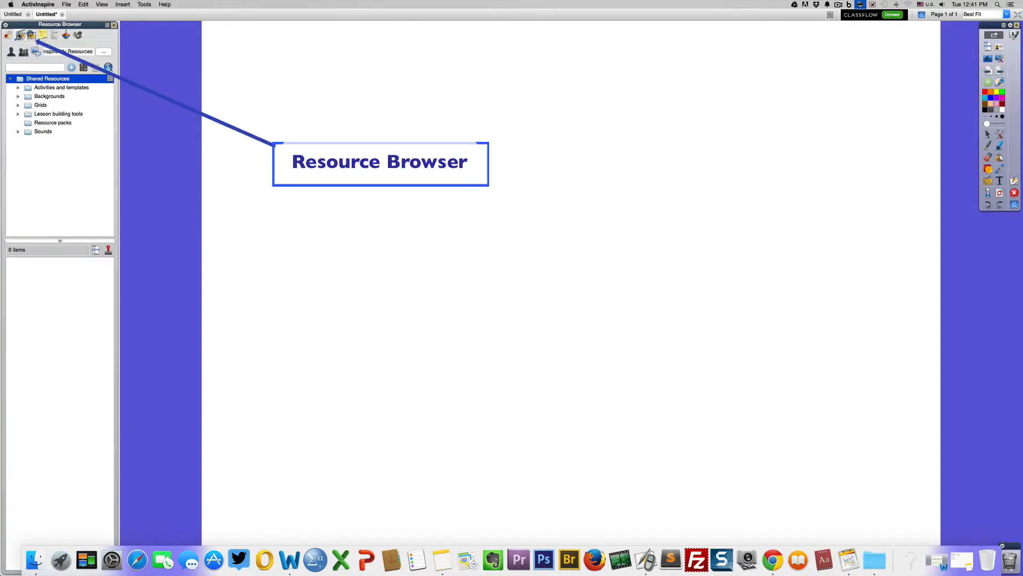
{"action": "left_click", "coordinate": [17, 115]}
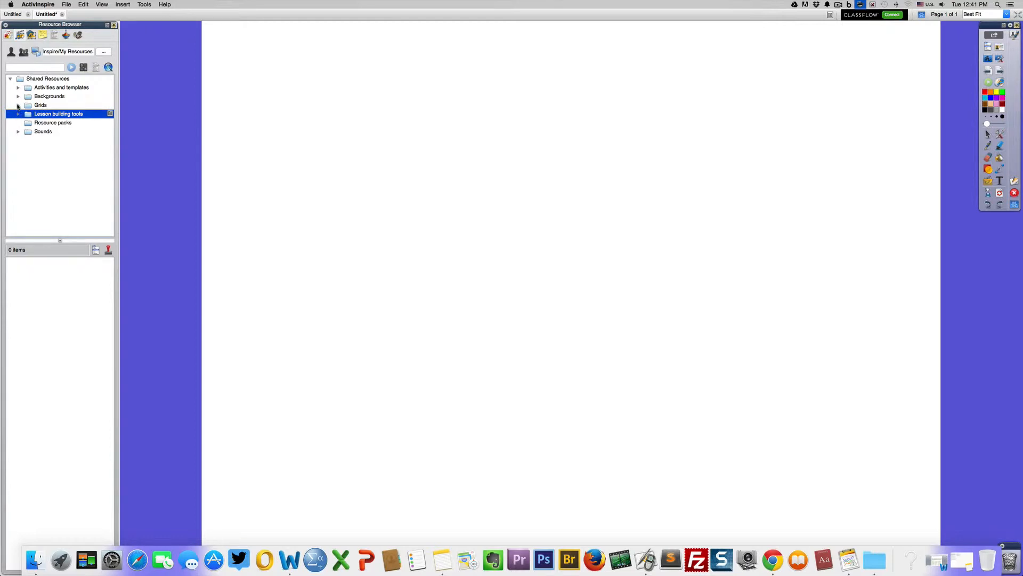
{"action": "left_click", "coordinate": [19, 105]}
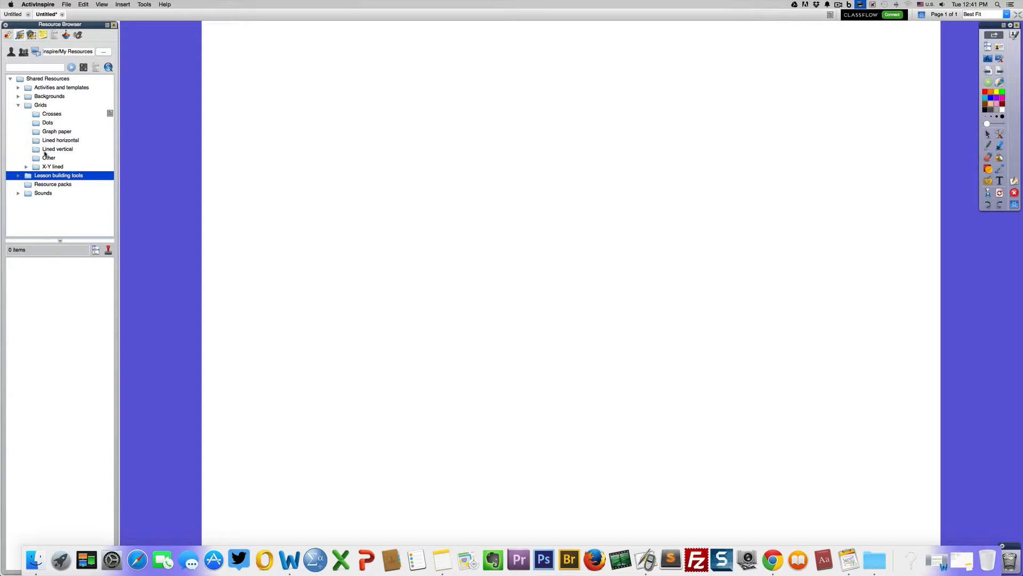
{"action": "left_click", "coordinate": [27, 167]}
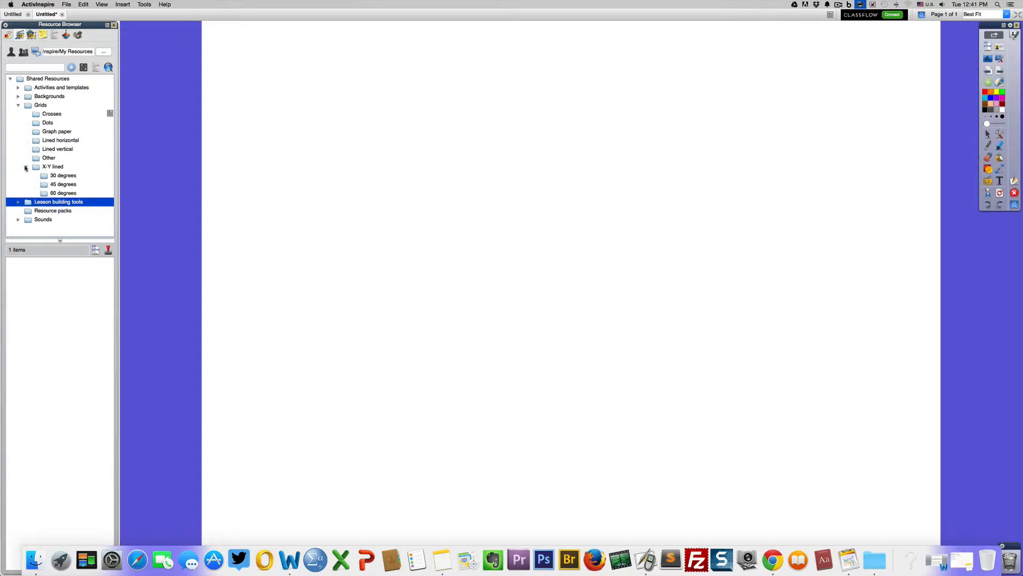
{"action": "left_click", "coordinate": [38, 168]}
{"action": "left_click", "coordinate": [37, 114]}
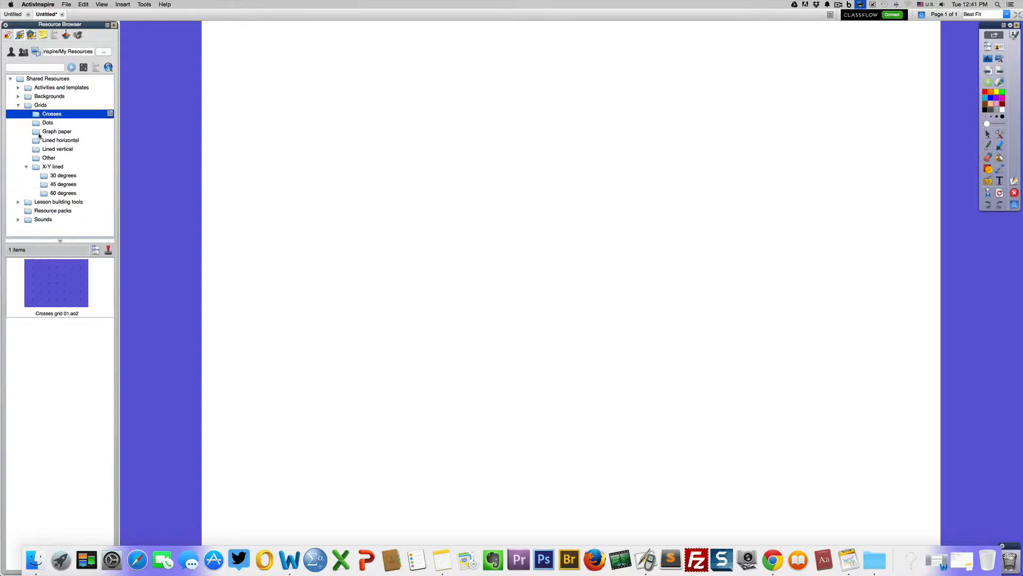
{"action": "left_click", "coordinate": [37, 133]}
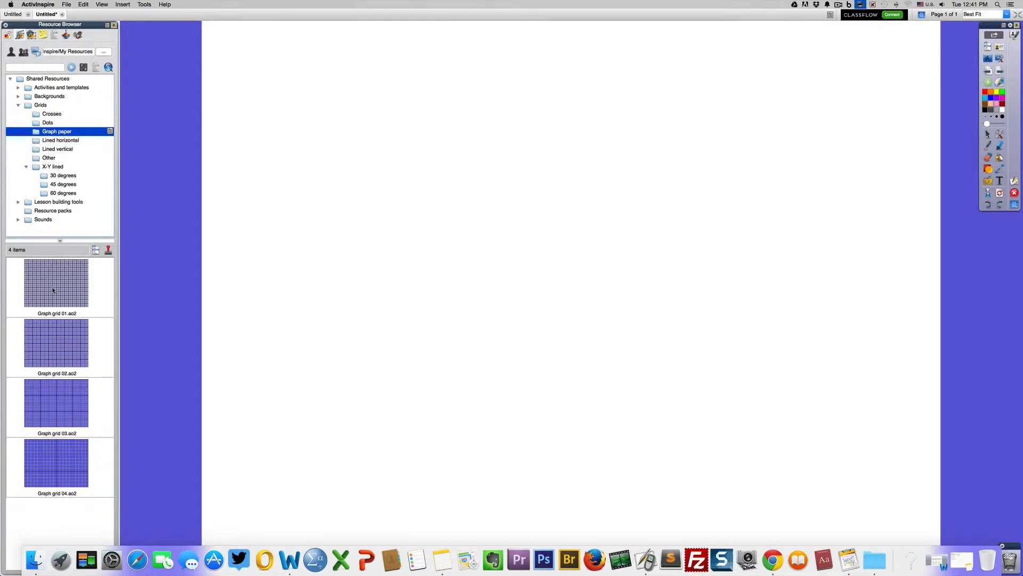
Step: Place Graph grid 01 on the page and undo its placement
{"action": "left_click_drag", "start_coordinate": [53, 289], "coordinate": [377, 220]}
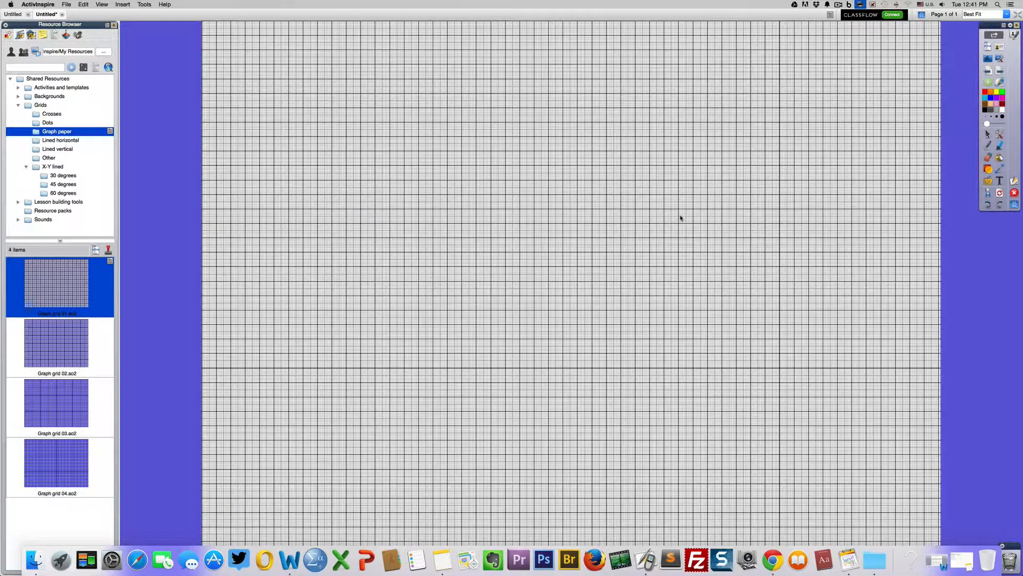
{"action": "left_click", "coordinate": [83, 5]}
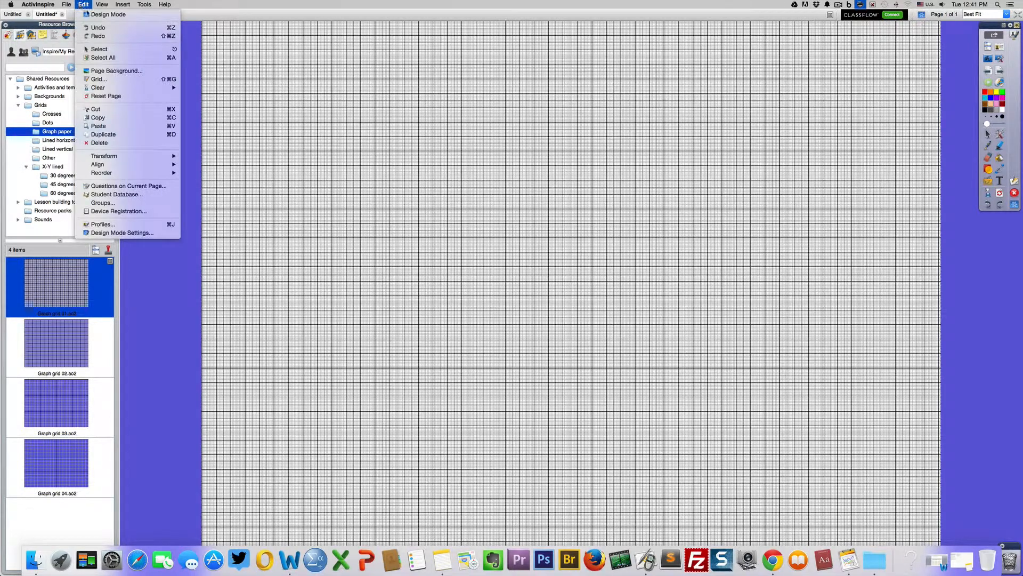
{"action": "left_click", "coordinate": [98, 28]}
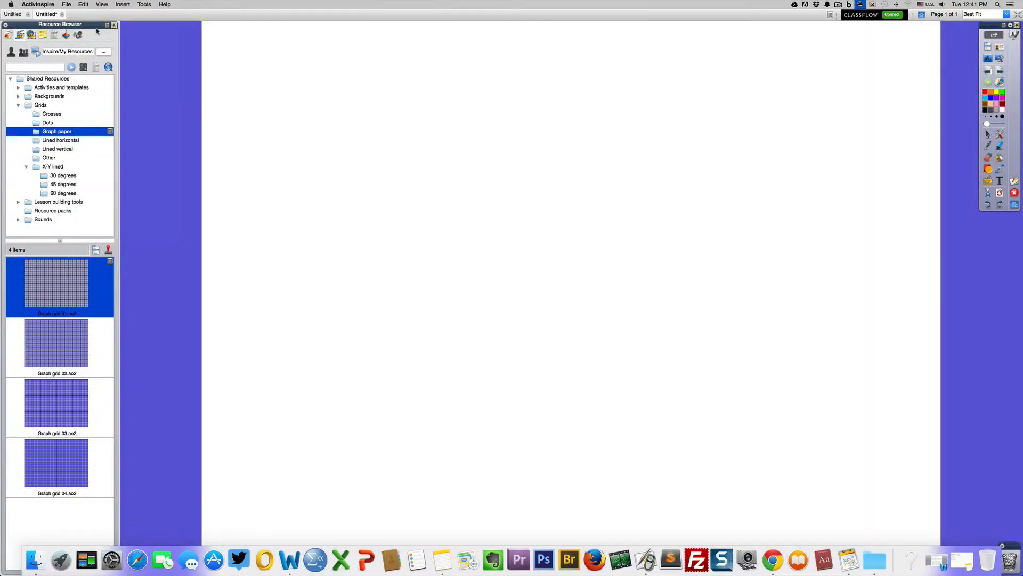
Step: Place Button 1, Button 2 and Button 3 from the Lesson building tools' Buttons and icons folder in a column down the page's left side
{"action": "left_click", "coordinate": [18, 105]}
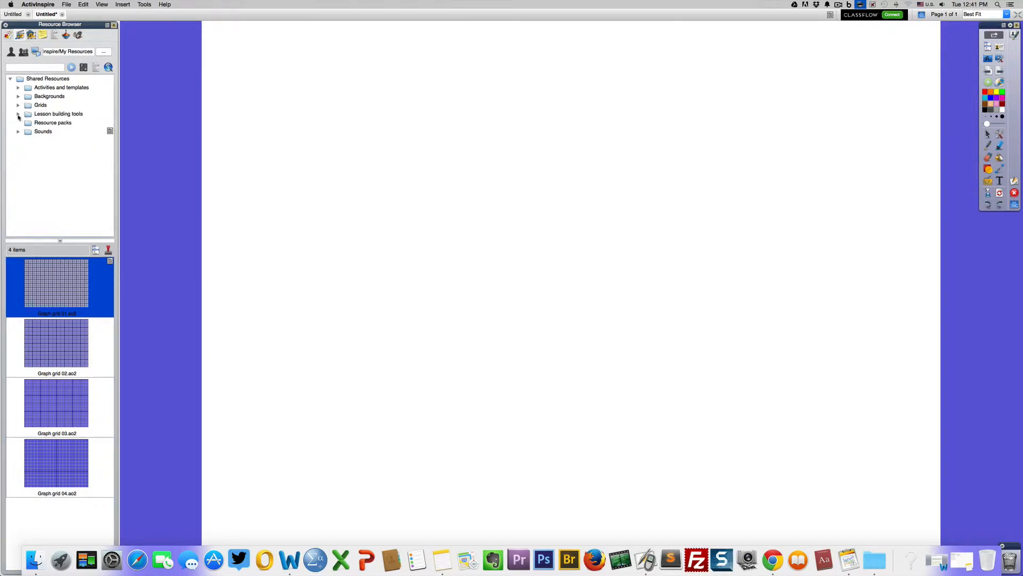
{"action": "left_click", "coordinate": [18, 114]}
{"action": "left_click", "coordinate": [63, 123]}
{"action": "left_click_drag", "start_coordinate": [274, 106], "coordinate": [274, 105]}
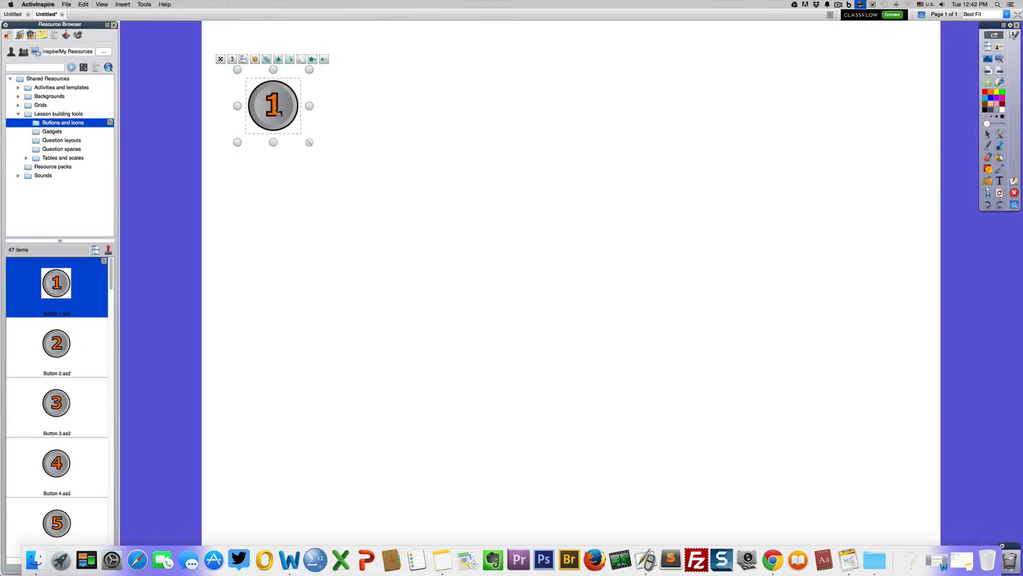
{"action": "left_click_drag", "start_coordinate": [57, 342], "coordinate": [272, 253]}
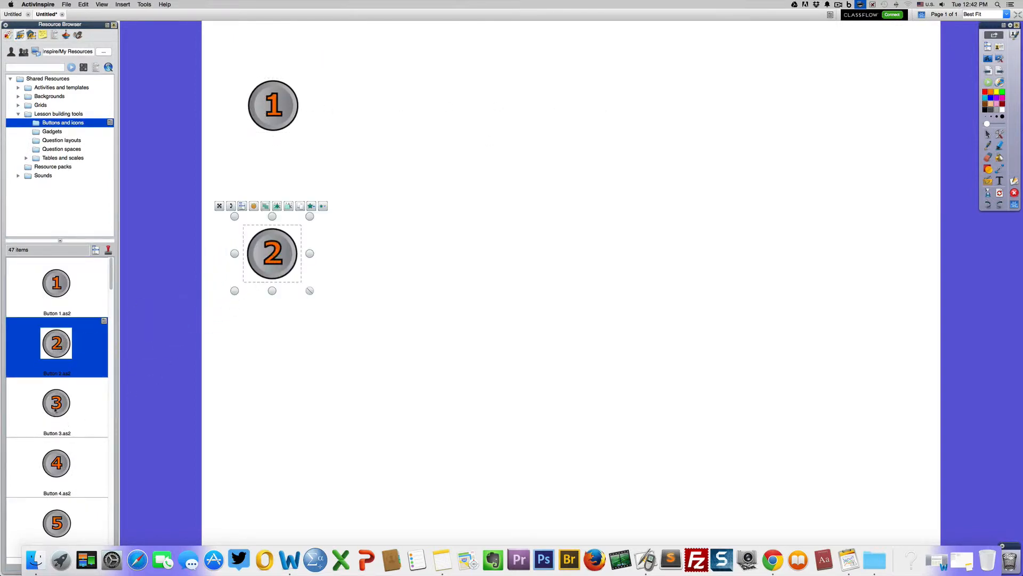
{"action": "left_click_drag", "start_coordinate": [56, 411], "coordinate": [274, 396]}
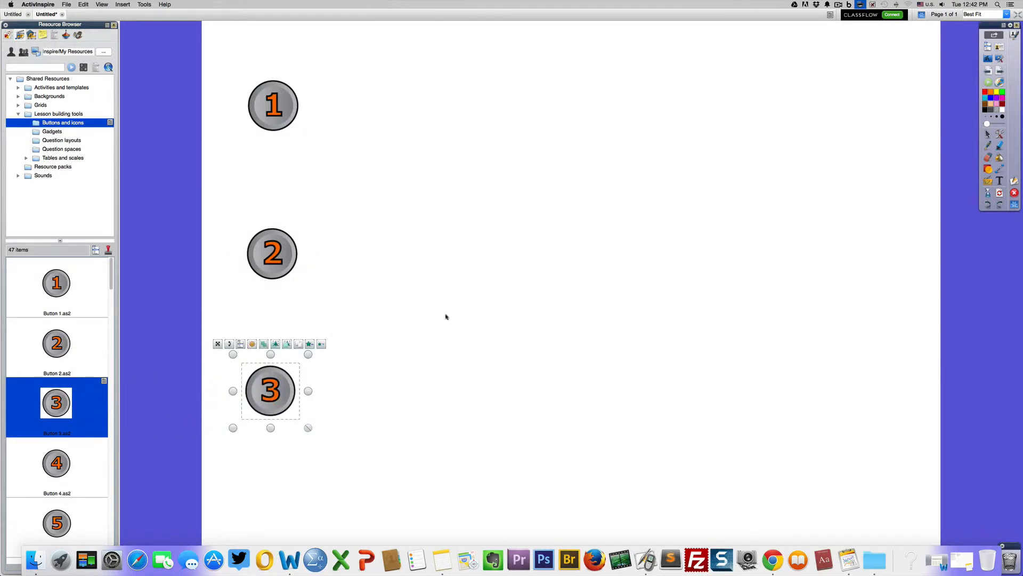
{"action": "left_click", "coordinate": [499, 401]}
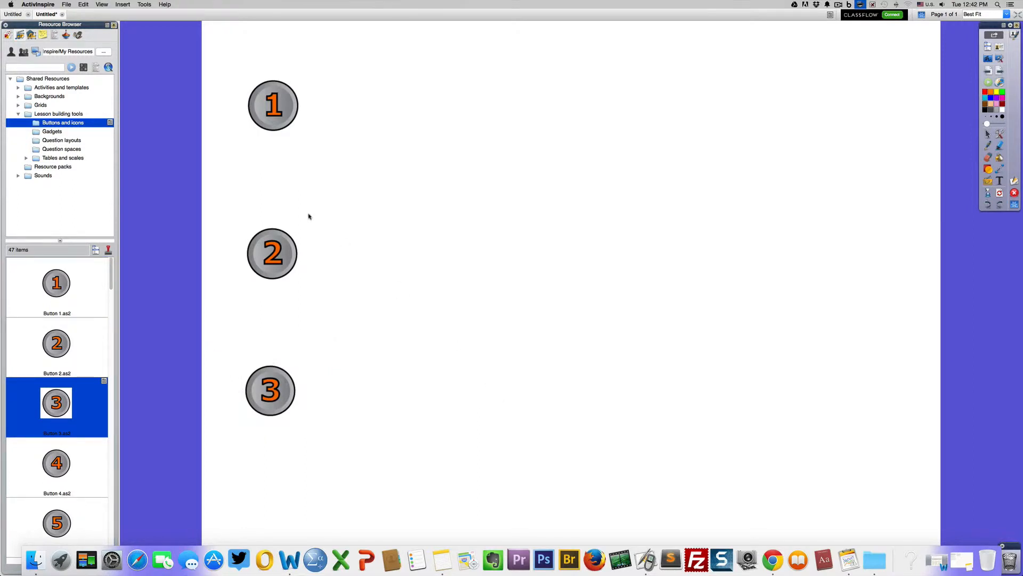
{"action": "left_click", "coordinate": [267, 120]}
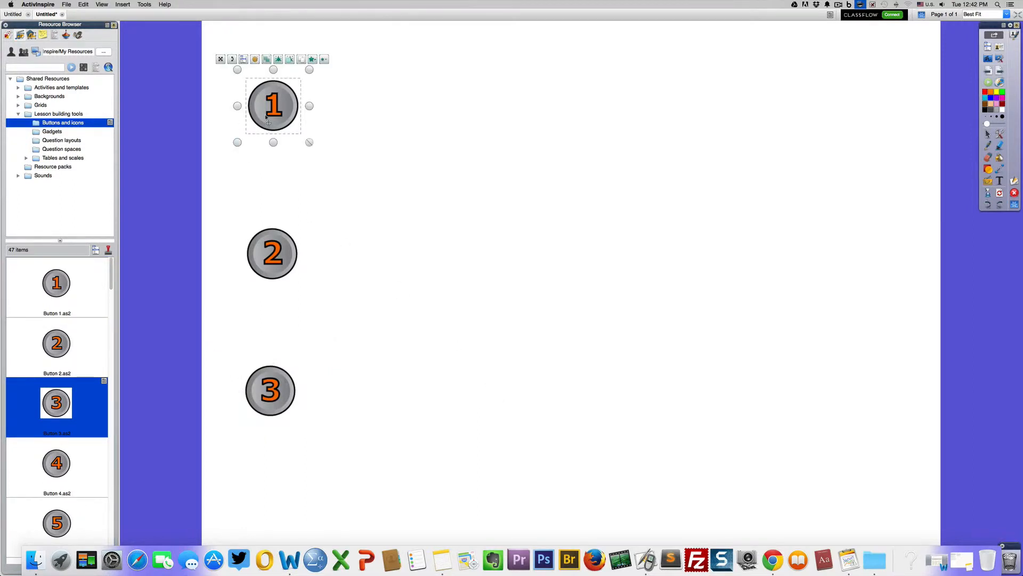
{"action": "left_click", "coordinate": [371, 151]}
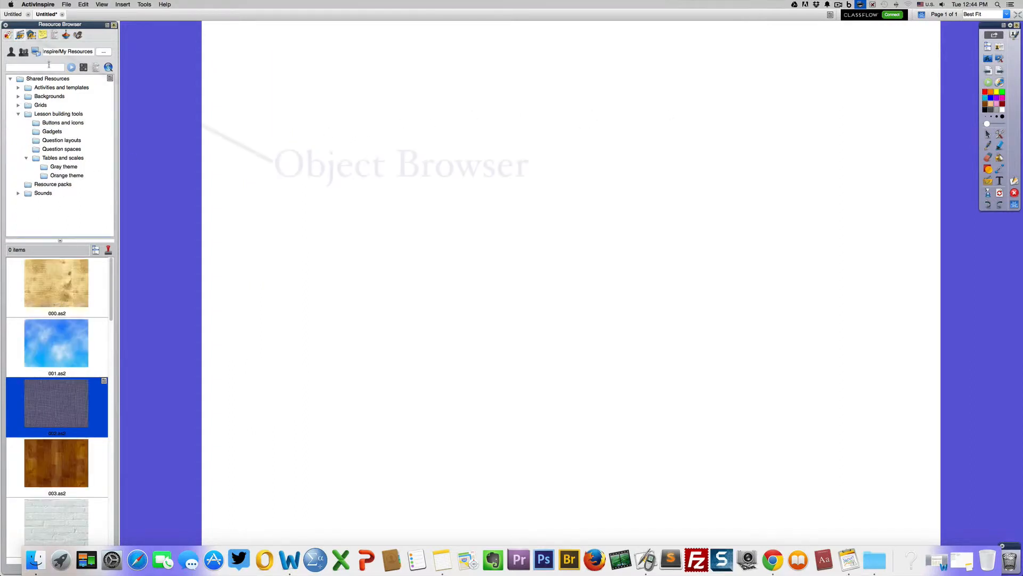
Step: Show the Object Browser and draw an orange circle with a red outline in the upper-left part of the page
{"action": "left_click", "coordinate": [31, 35]}
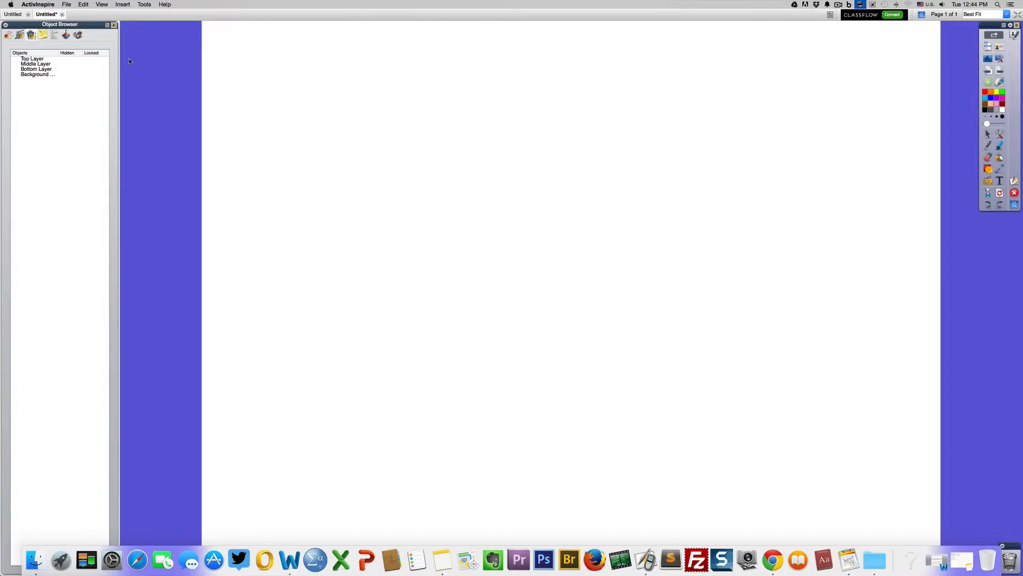
{"action": "left_click", "coordinate": [988, 169]}
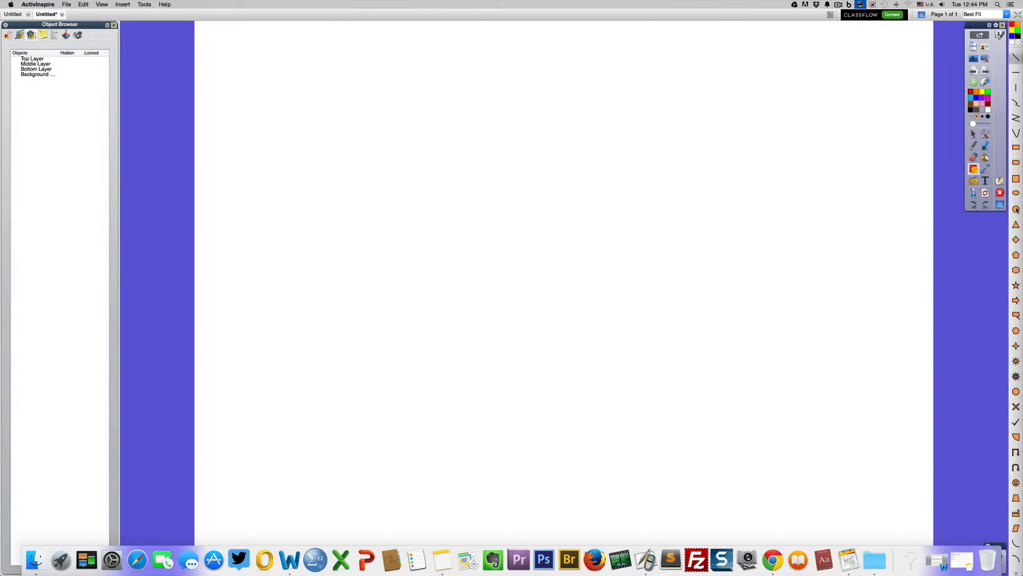
{"action": "left_click", "coordinate": [1017, 209]}
{"action": "left_click_drag", "start_coordinate": [349, 133], "coordinate": [423, 210]}
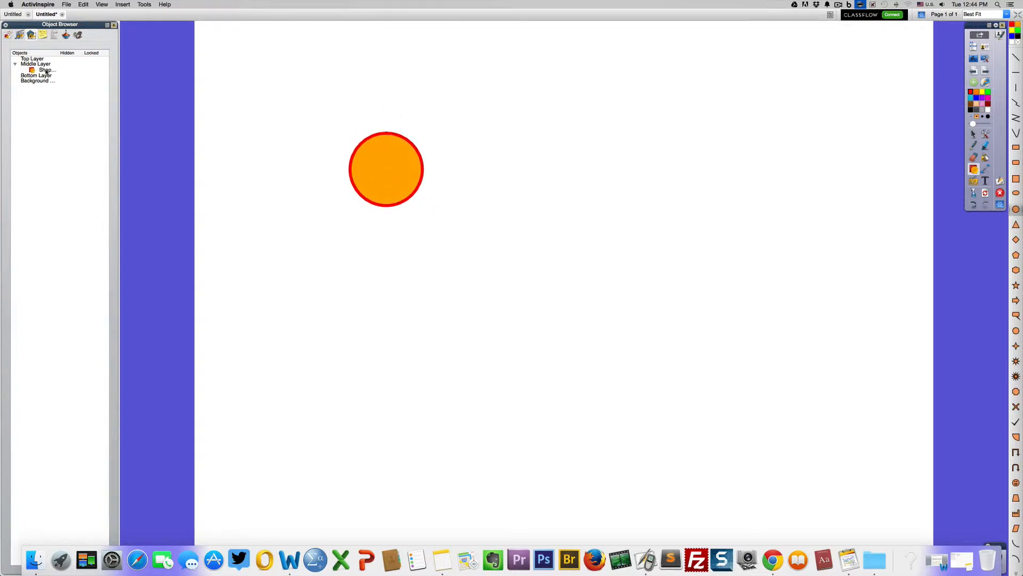
Step: Select the circle through its object list entry and move the circle closer to the page's upper-left corner
{"action": "left_click", "coordinate": [47, 70]}
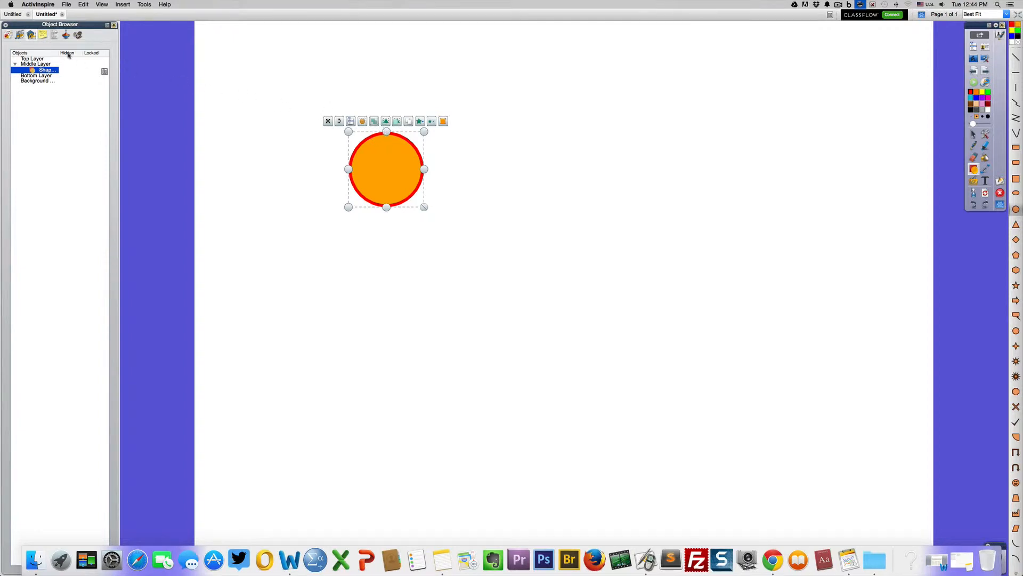
{"action": "left_click", "coordinate": [974, 134]}
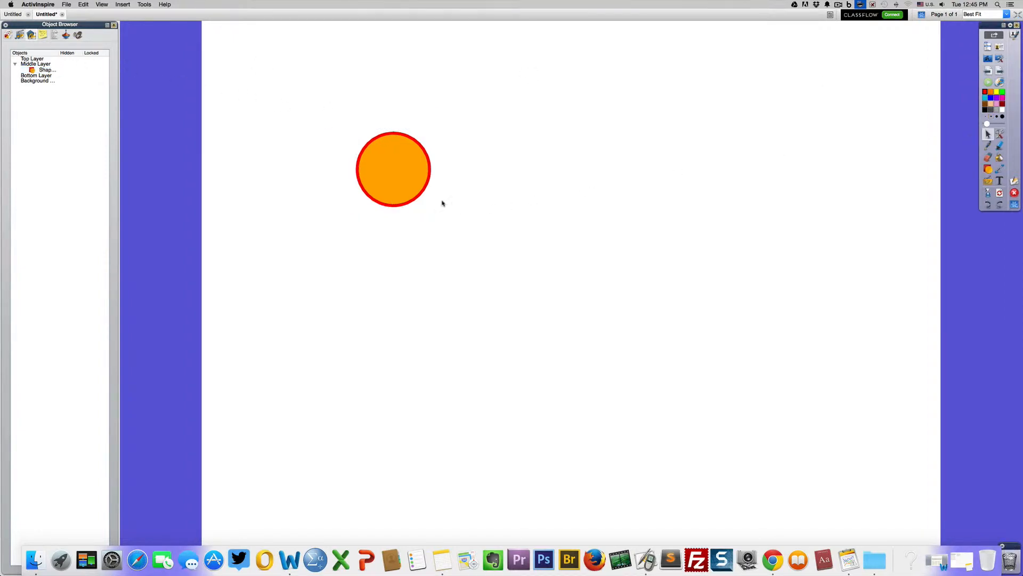
{"action": "left_click_drag", "start_coordinate": [392, 174], "coordinate": [324, 119]}
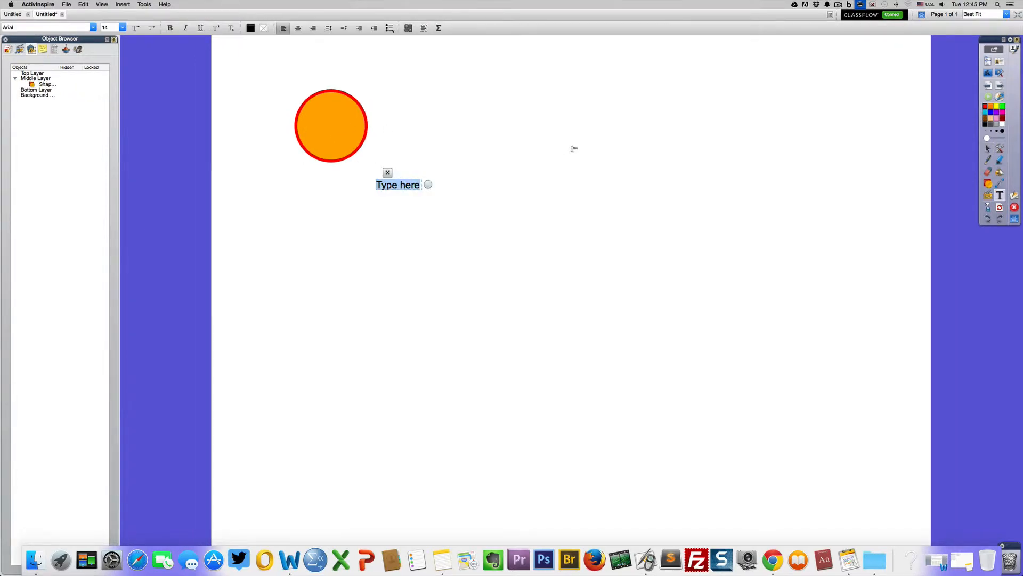
Step: Add the text "The Day is Beautiful" below and to the right of the circle
{"action": "type", "text": "The Day"}
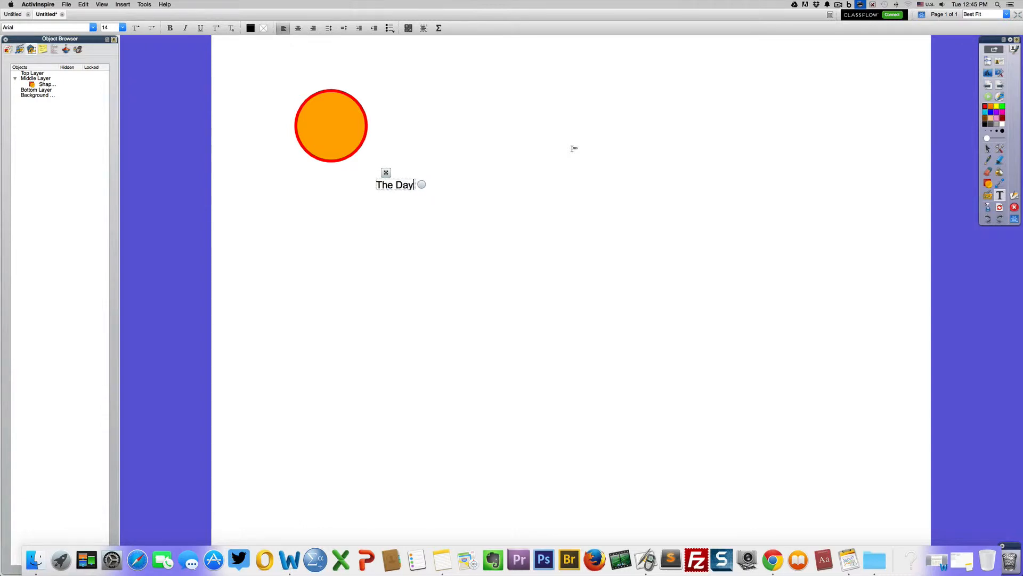
{"action": "type", "text": " is Beautiful"}
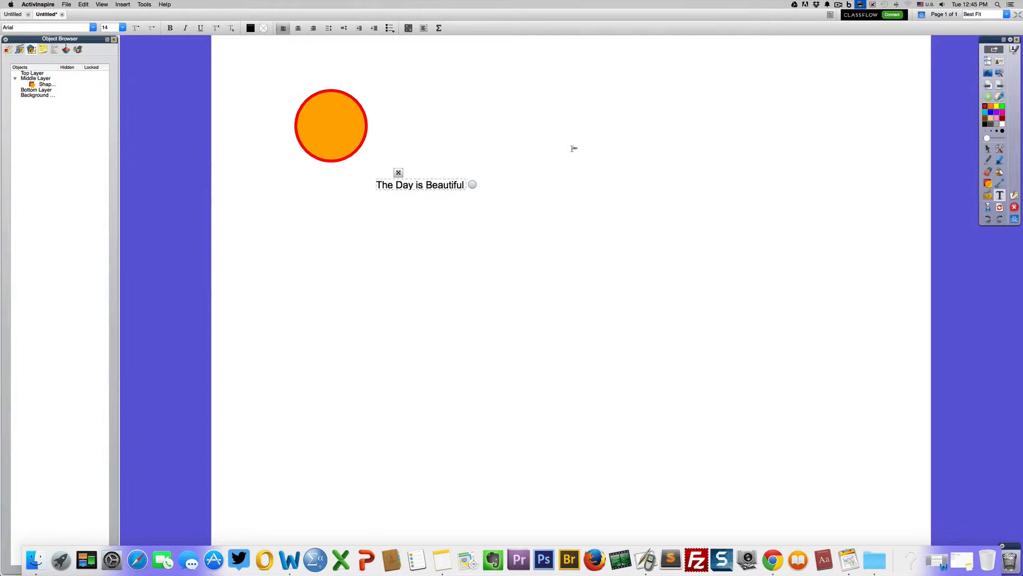
{"action": "left_click", "coordinate": [644, 141]}
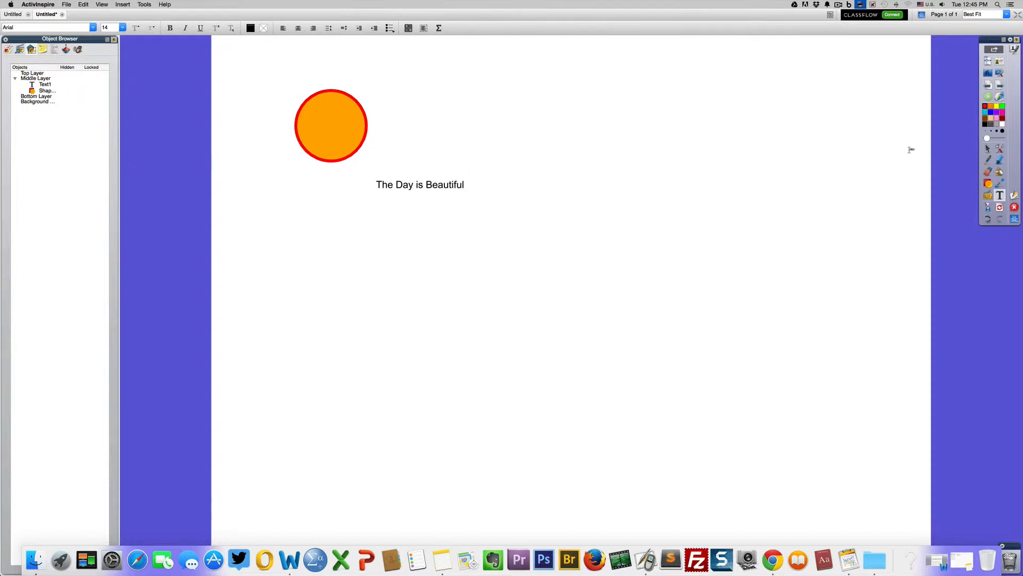
Step: Set the text's font size to 20 and widen its text box so the sentence fits on one line
{"action": "left_click", "coordinate": [988, 149]}
{"action": "double_click", "coordinate": [426, 185]}
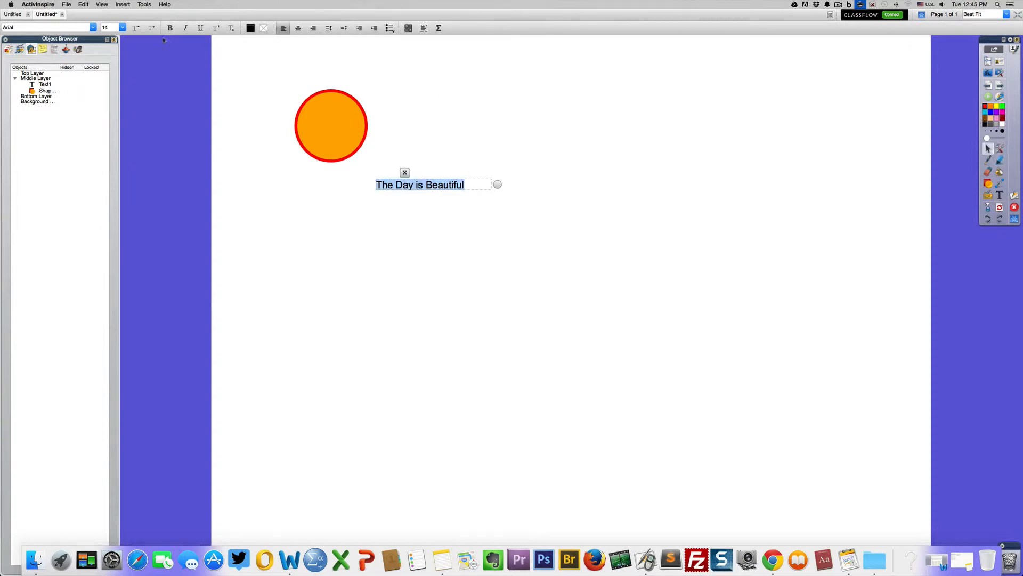
{"action": "left_click", "coordinate": [122, 28]}
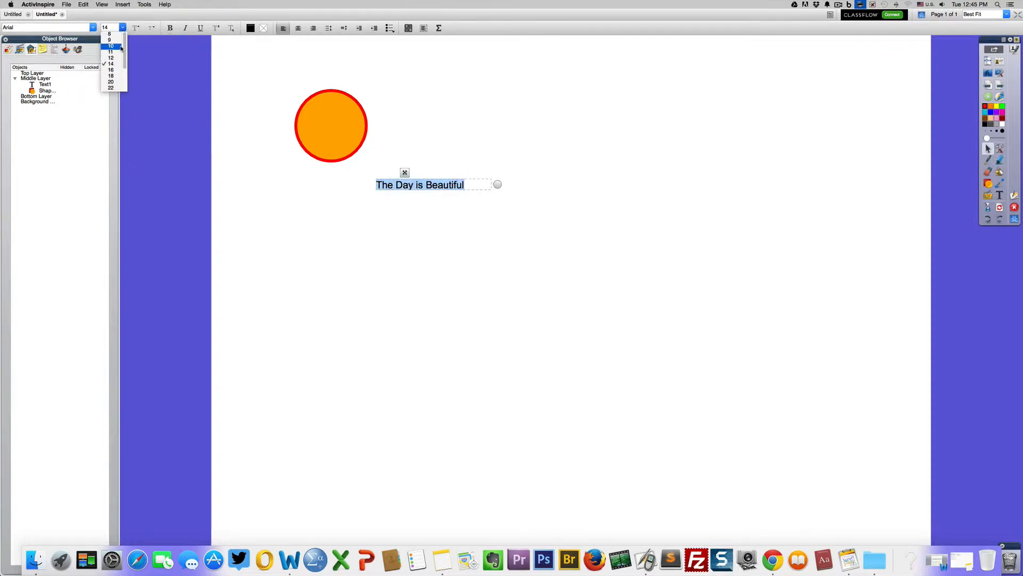
{"action": "left_click", "coordinate": [113, 83]}
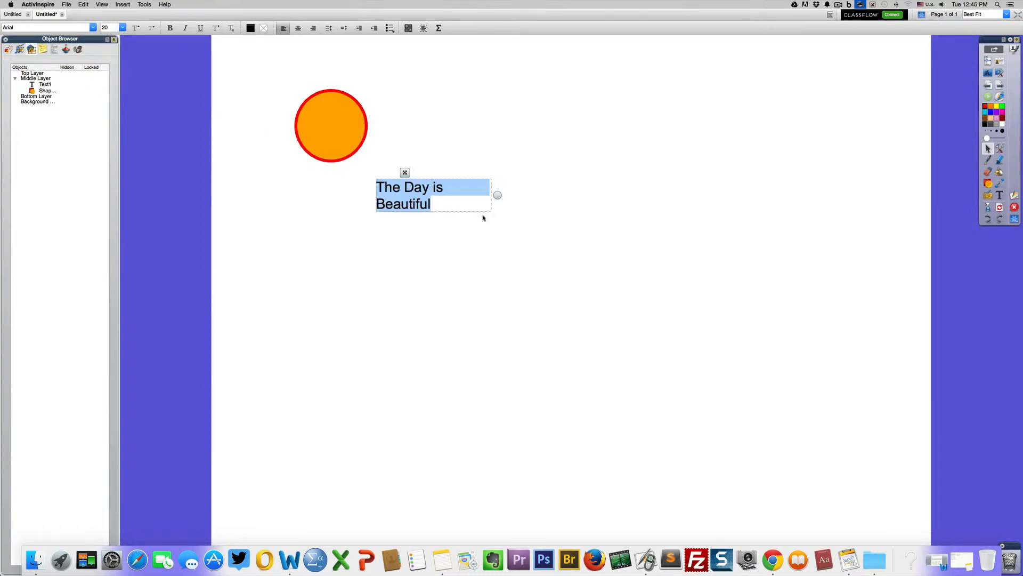
{"action": "left_click_drag", "start_coordinate": [497, 194], "coordinate": [512, 194]}
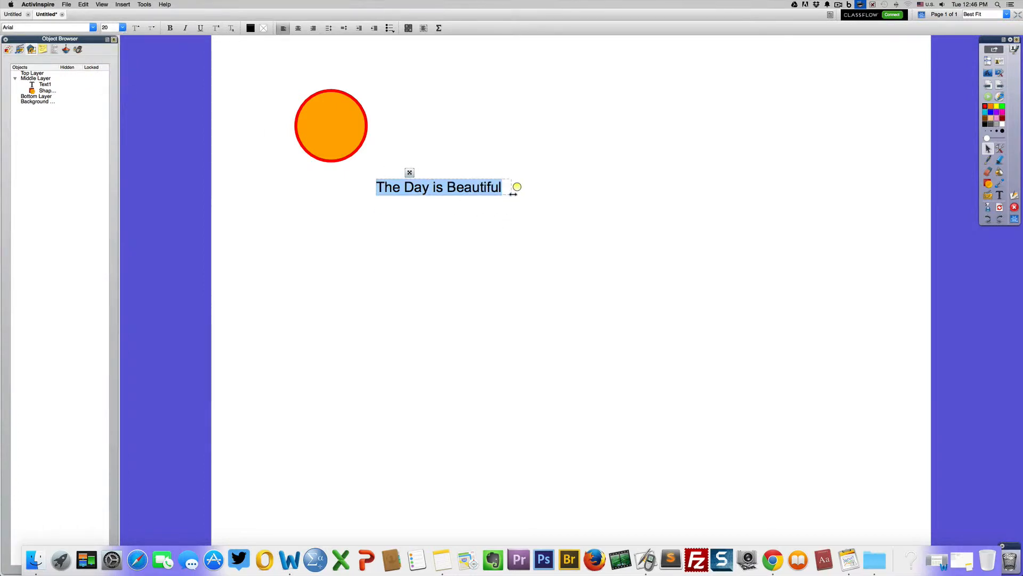
{"action": "left_click", "coordinate": [529, 175]}
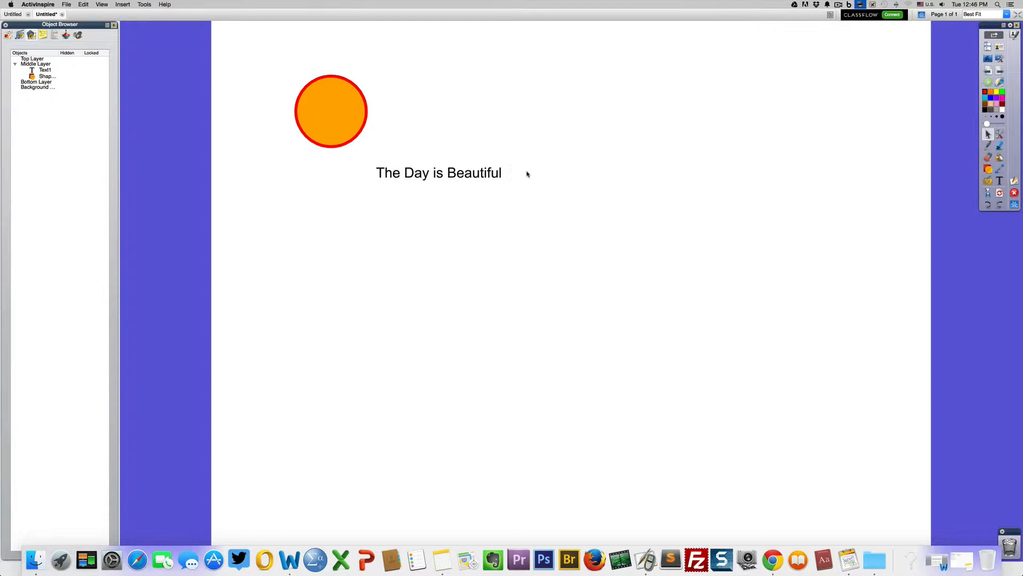
Step: Draw an orange rounded rectangle with a red outline over the "The Day is Beautiful" text so that it covers it
{"action": "left_click", "coordinate": [419, 183]}
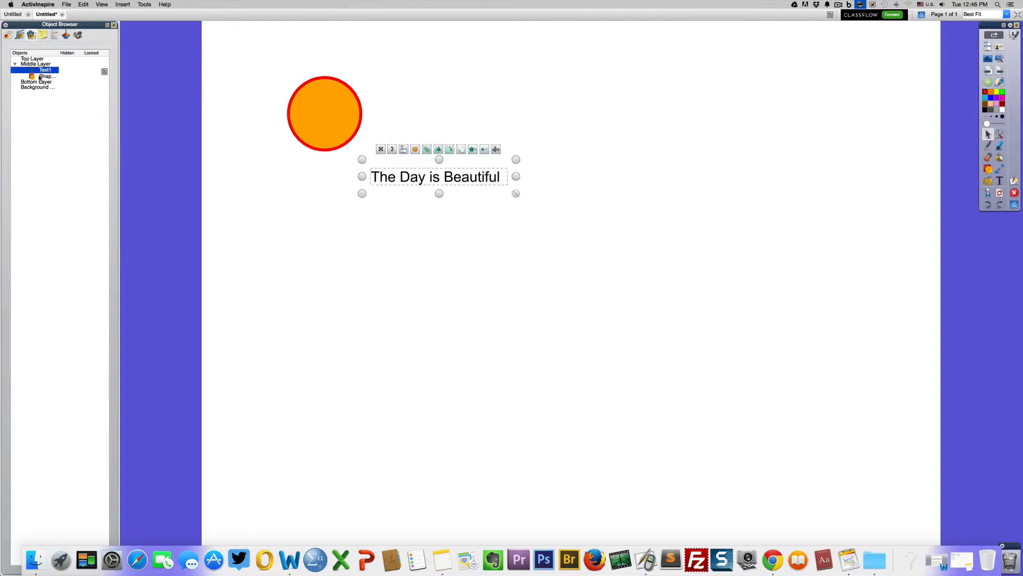
{"action": "left_click", "coordinate": [989, 169]}
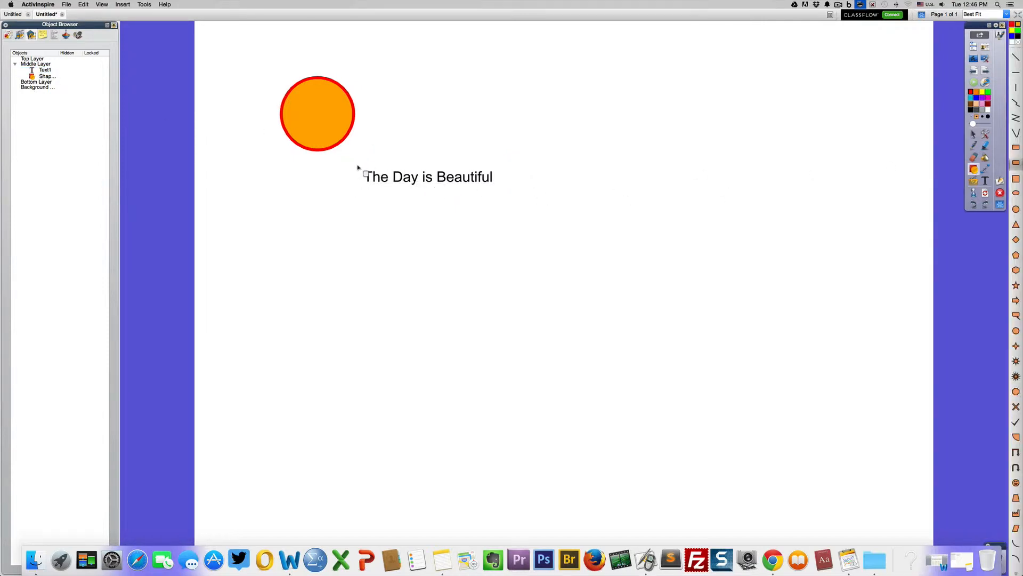
{"action": "left_click_drag", "start_coordinate": [357, 167], "coordinate": [502, 189]}
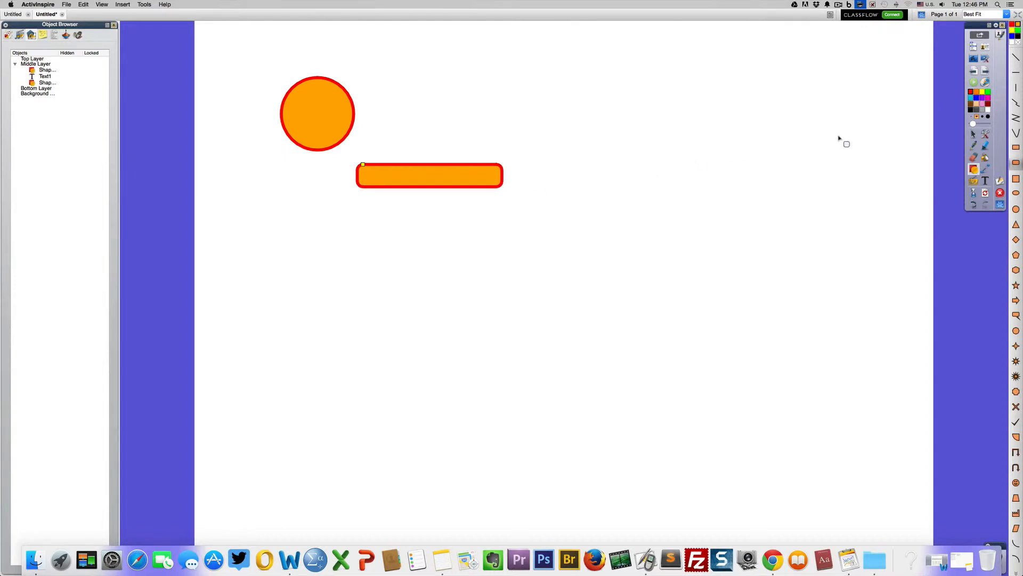
{"action": "left_click", "coordinate": [973, 135]}
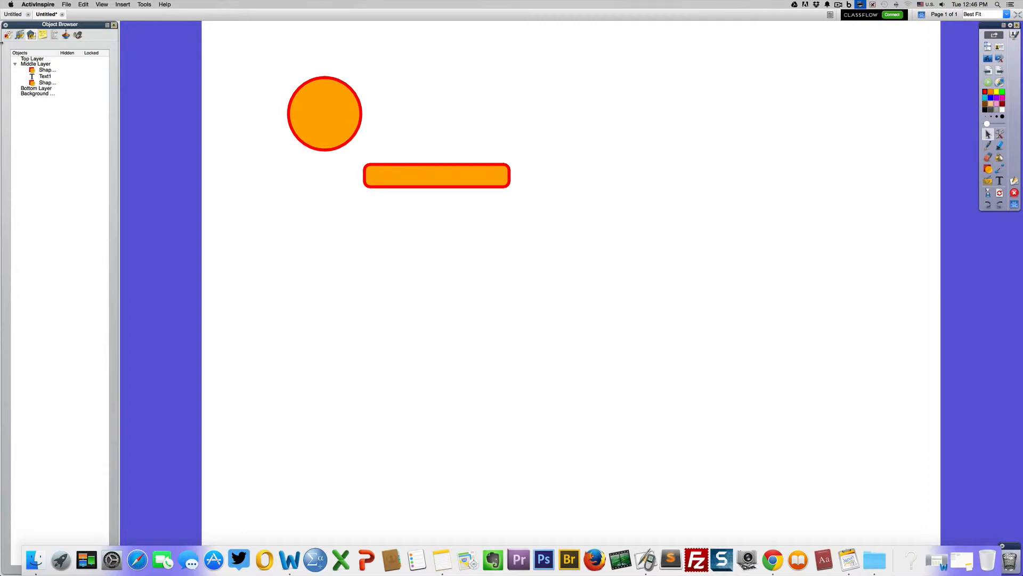
Step: Reorder the Middle Layer objects in the Object Browser so "The Day is Beautiful" text sits above both shapes
{"action": "left_click", "coordinate": [43, 77]}
{"action": "left_click_drag", "start_coordinate": [42, 77], "coordinate": [35, 66]}
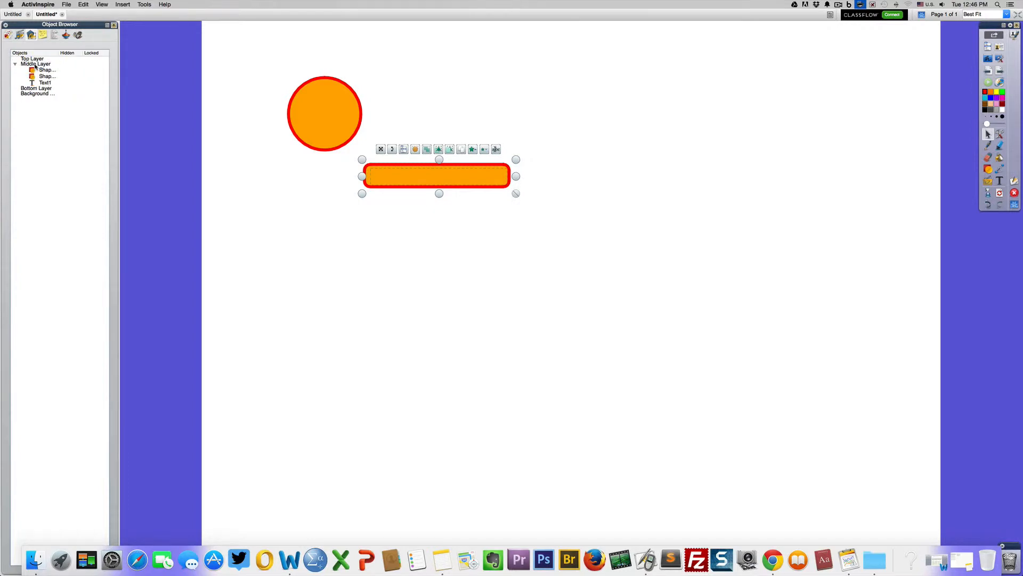
{"action": "left_click", "coordinate": [39, 82]}
{"action": "left_click_drag", "start_coordinate": [39, 83], "coordinate": [37, 68]}
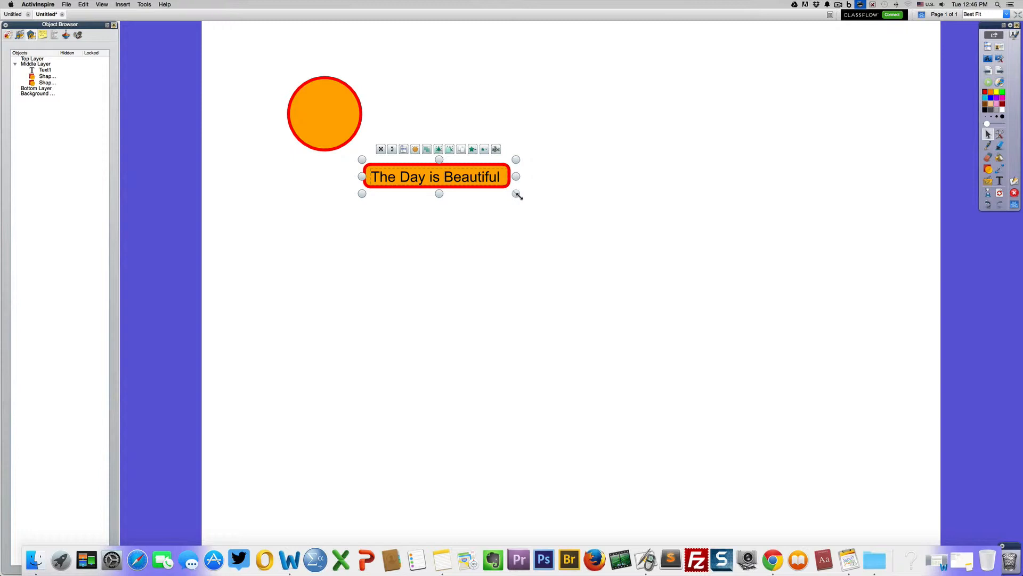
{"action": "left_click", "coordinate": [557, 182]}
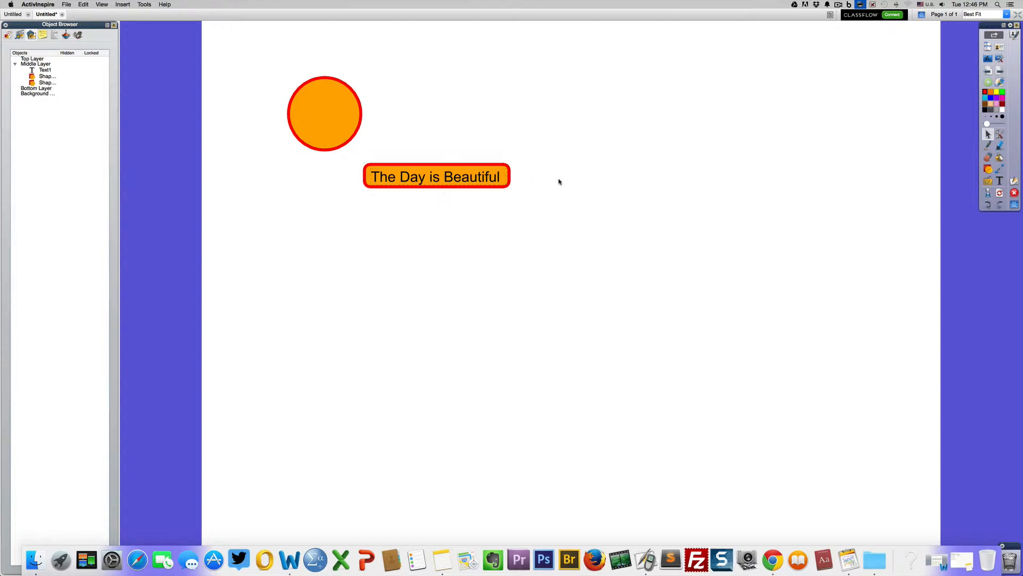
Step: Give the rounded rectangle behind the text a black outline with a width of 2 using the Property Browser
{"action": "left_click", "coordinate": [482, 167]}
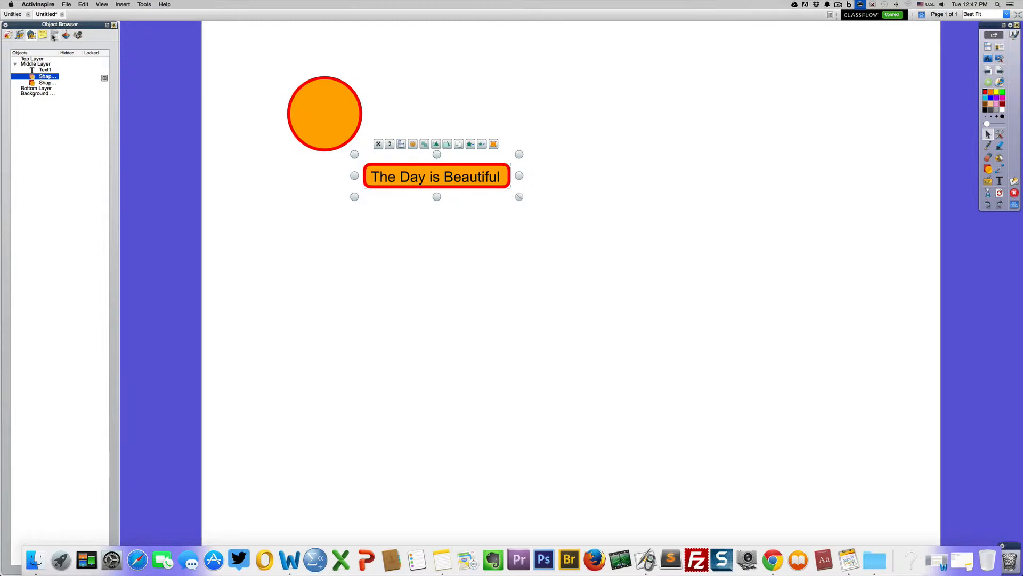
{"action": "left_click", "coordinate": [54, 35]}
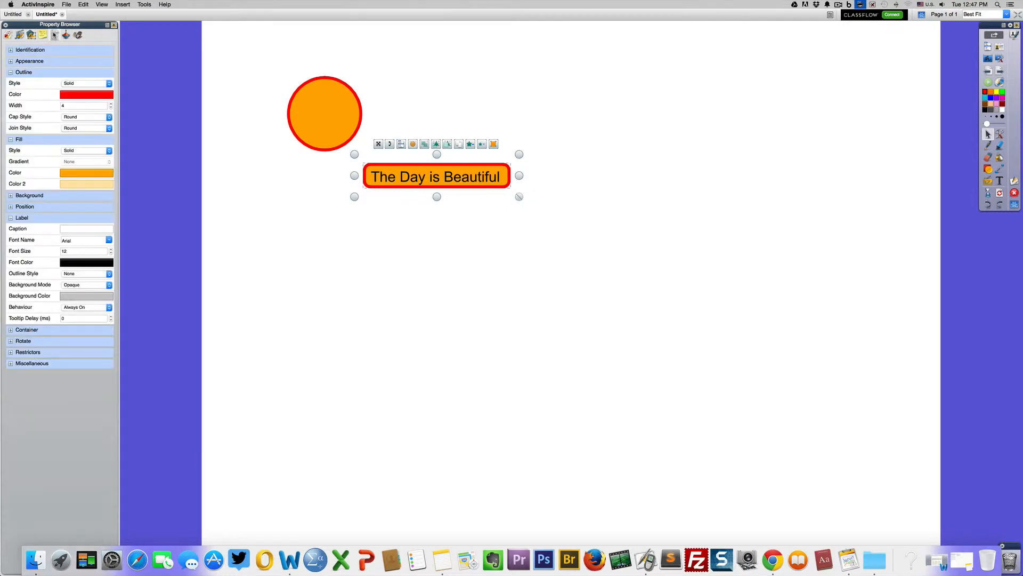
{"action": "left_click", "coordinate": [78, 96]}
{"action": "left_click", "coordinate": [82, 121]}
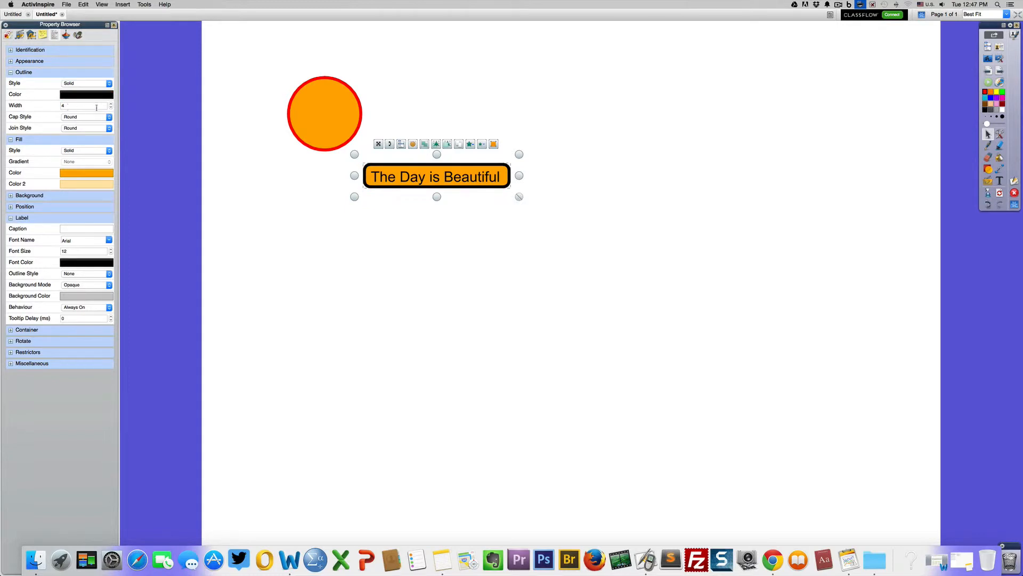
{"action": "left_click", "coordinate": [111, 107]}
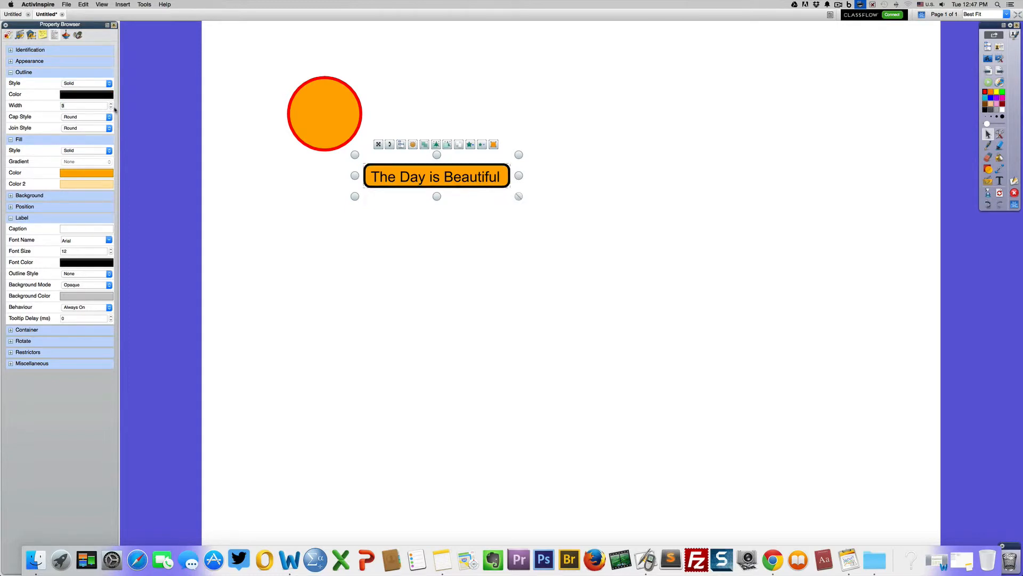
{"action": "left_click", "coordinate": [111, 108]}
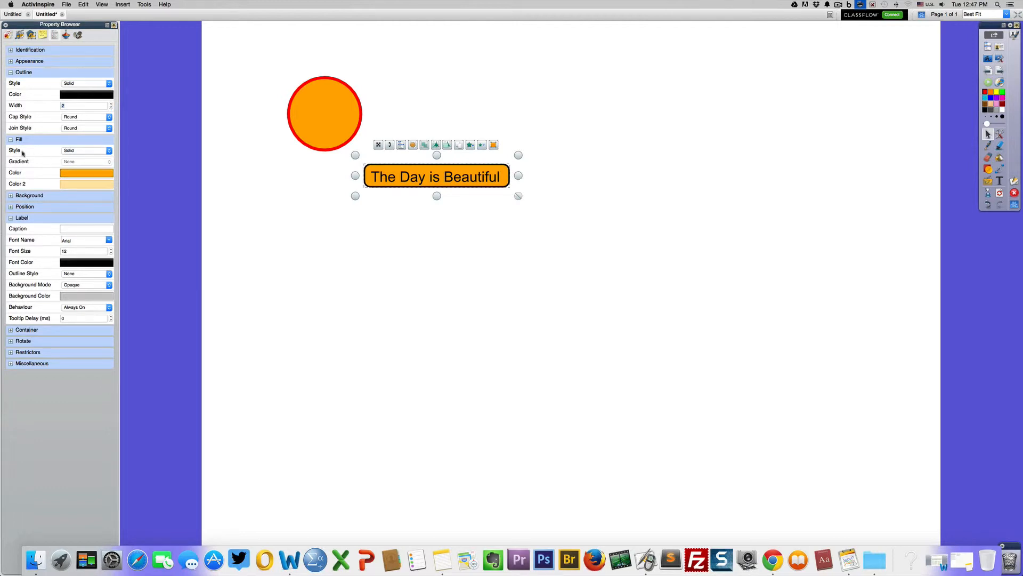
Step: Set the rounded rectangle's fill style to Gradient, running horizontally from cyan to dark blue
{"action": "left_click", "coordinate": [107, 151]}
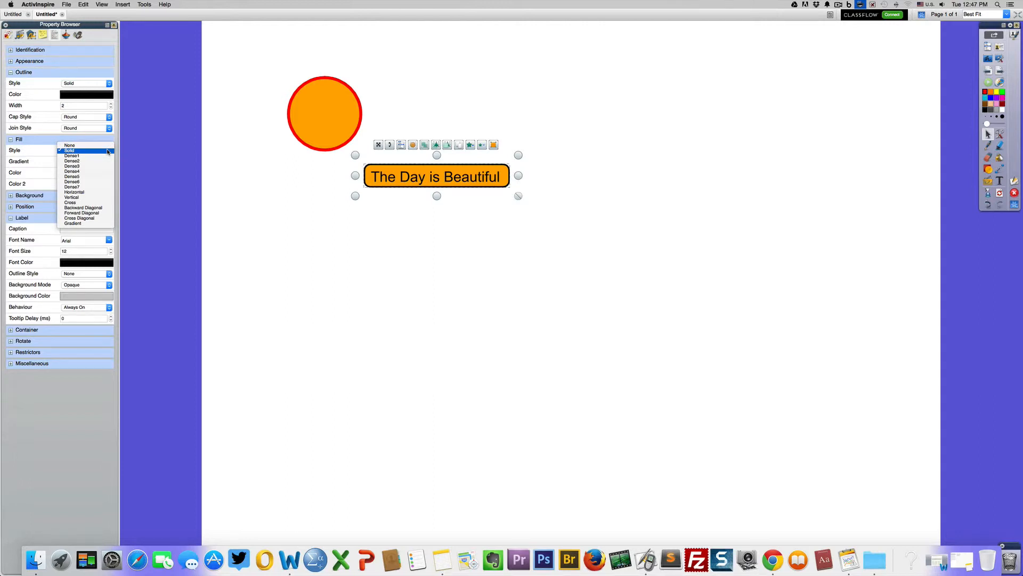
{"action": "left_click", "coordinate": [78, 224]}
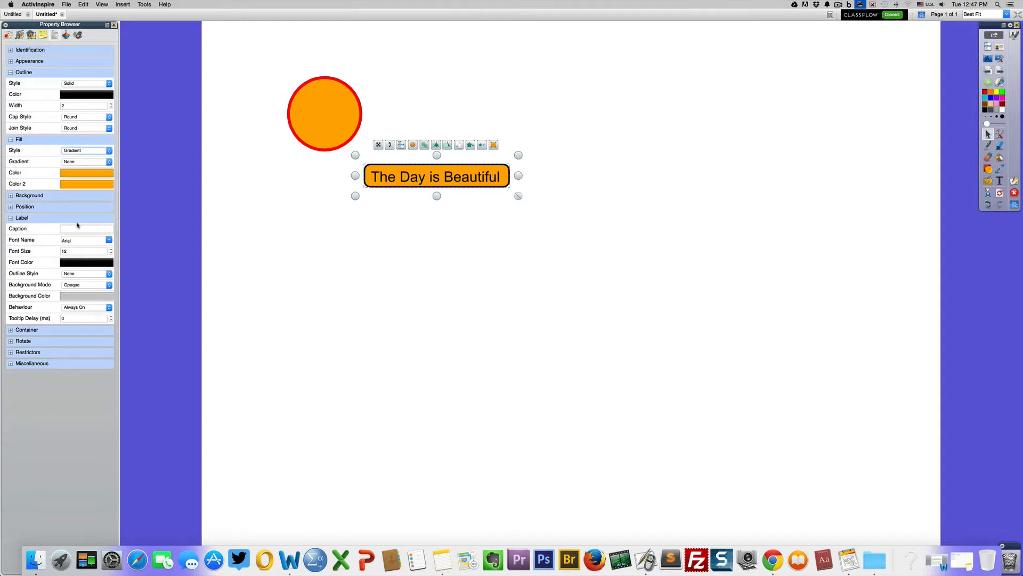
{"action": "left_click", "coordinate": [83, 175]}
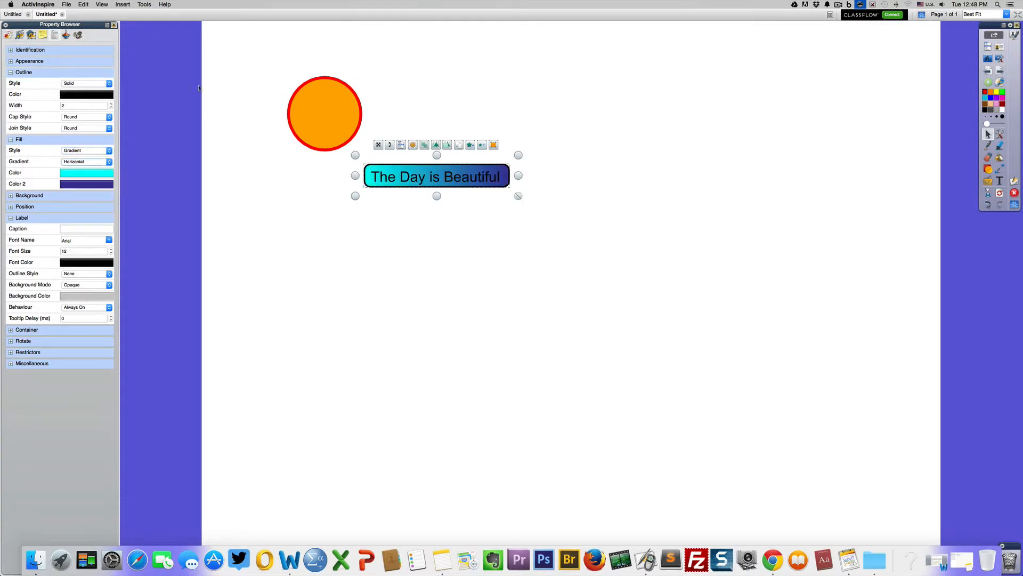
Step: Return to the Object Browser, select the "The Day is Beautiful" text and change its font color to white
{"action": "left_click", "coordinate": [436, 181]}
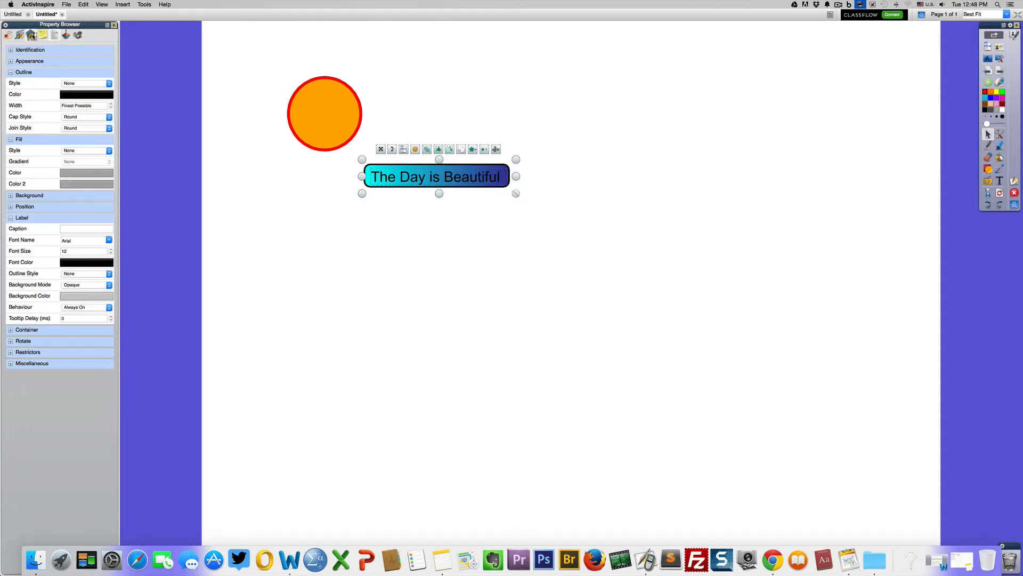
{"action": "left_click", "coordinate": [32, 35]}
{"action": "left_click", "coordinate": [44, 70]}
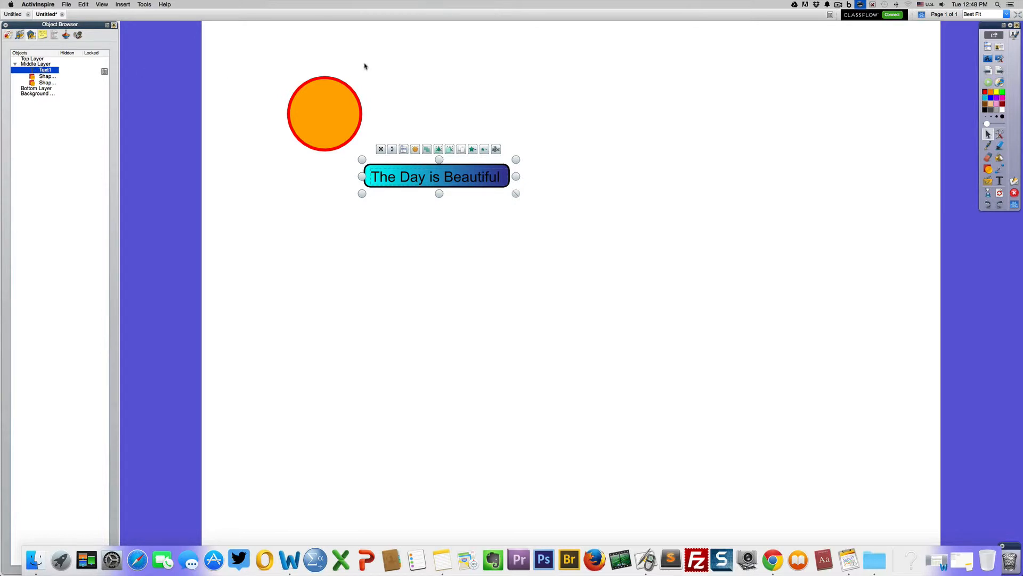
{"action": "double_click", "coordinate": [419, 181]}
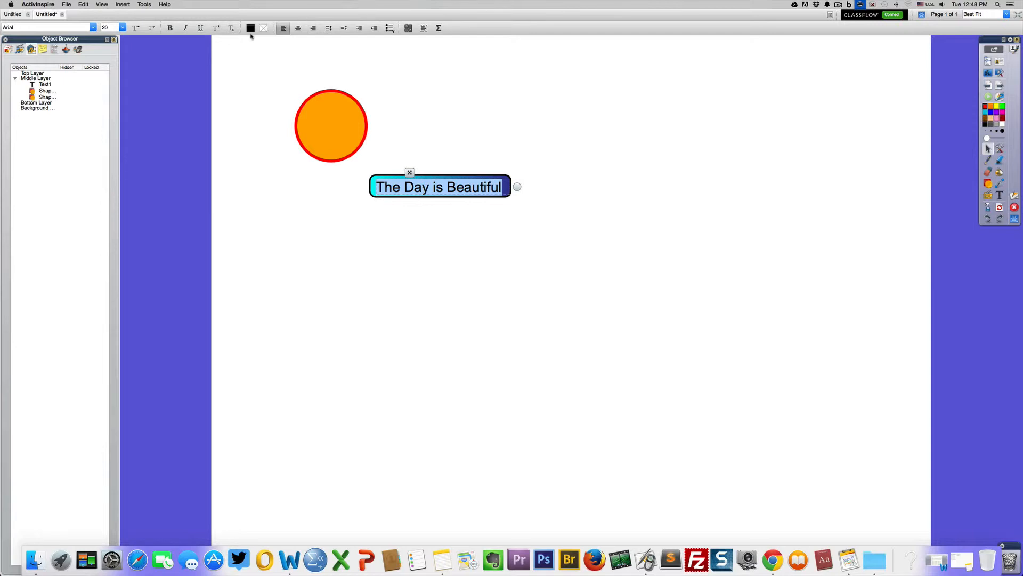
{"action": "left_click", "coordinate": [252, 29]}
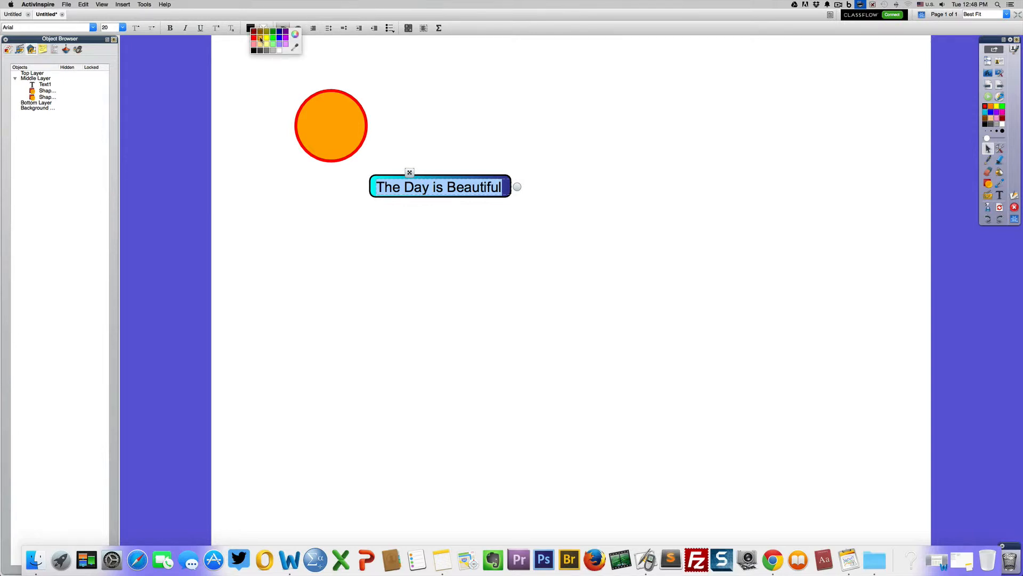
{"action": "left_click", "coordinate": [279, 51]}
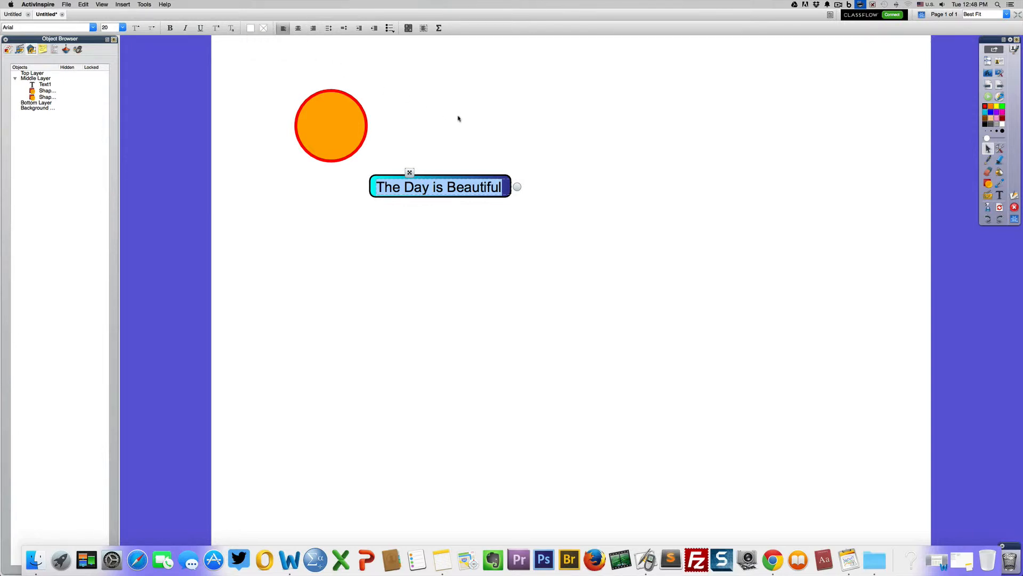
{"action": "left_click", "coordinate": [479, 122]}
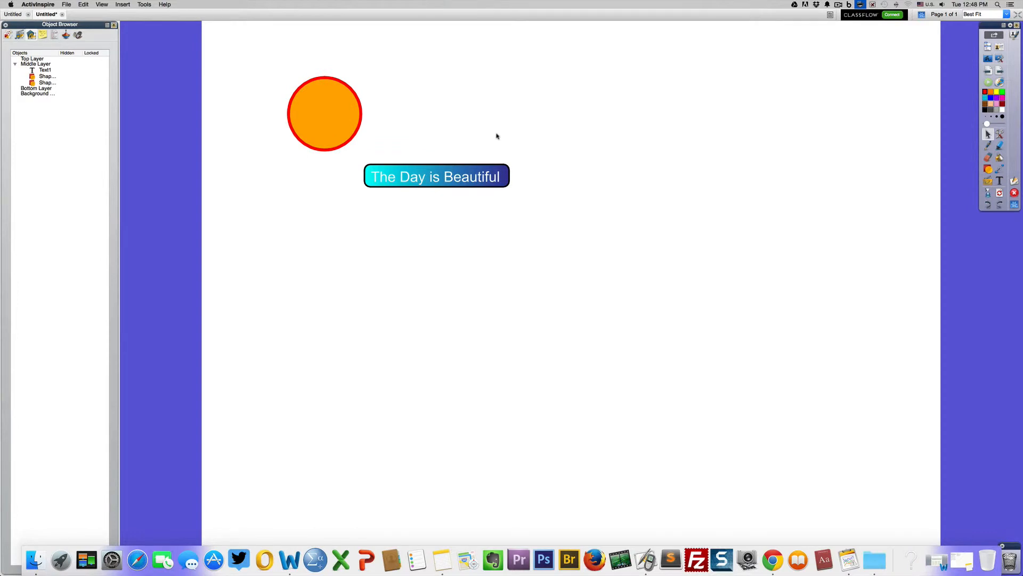
Step: Remove the orange circle and group the "The Day is Beautiful" text with the gradient rounded rectangle
{"action": "left_click", "coordinate": [324, 98]}
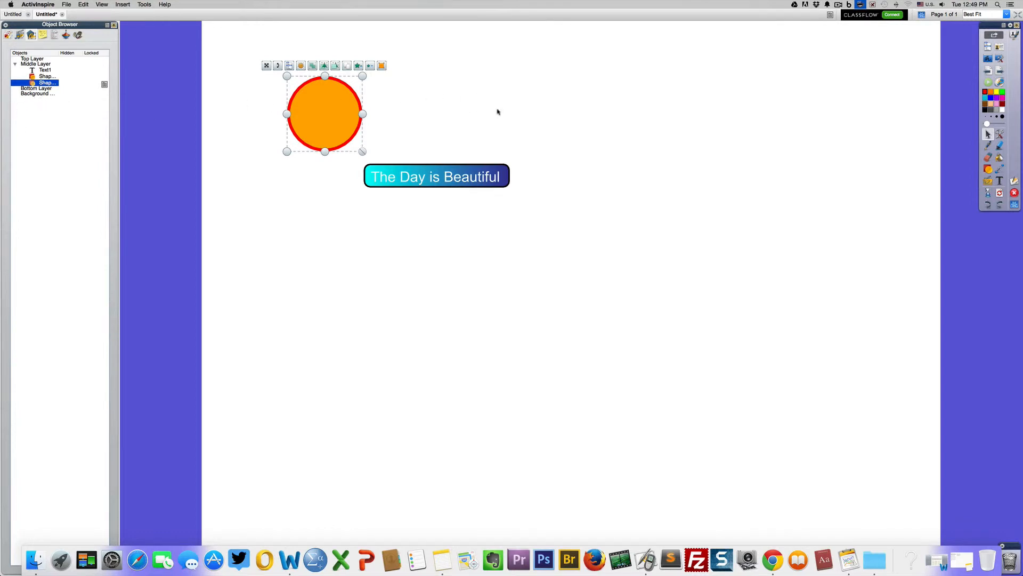
{"action": "left_click", "coordinate": [526, 121]}
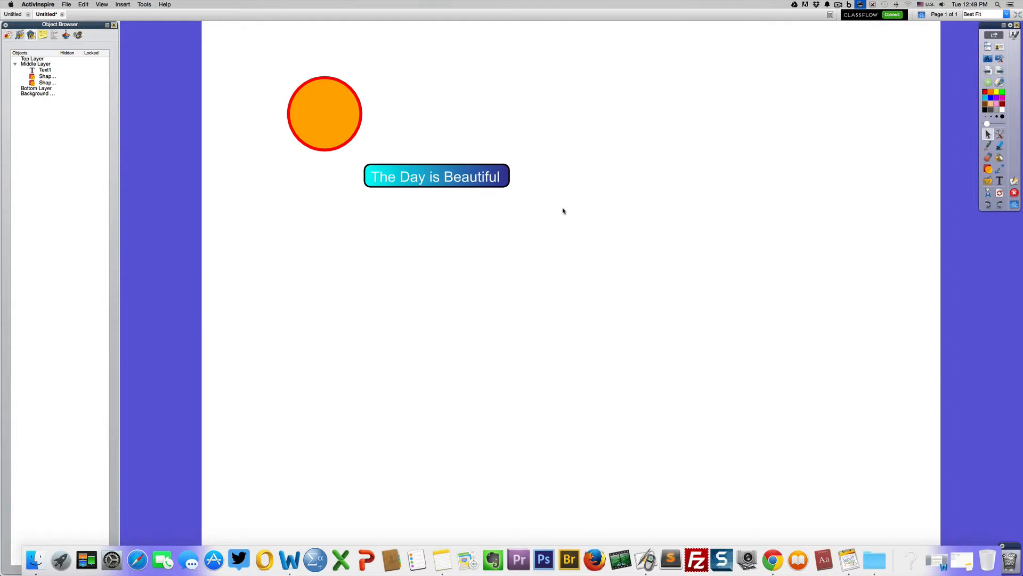
{"action": "left_click_drag", "start_coordinate": [569, 207], "coordinate": [358, 149]}
{"action": "left_click_drag", "start_coordinate": [539, 209], "coordinate": [353, 151]}
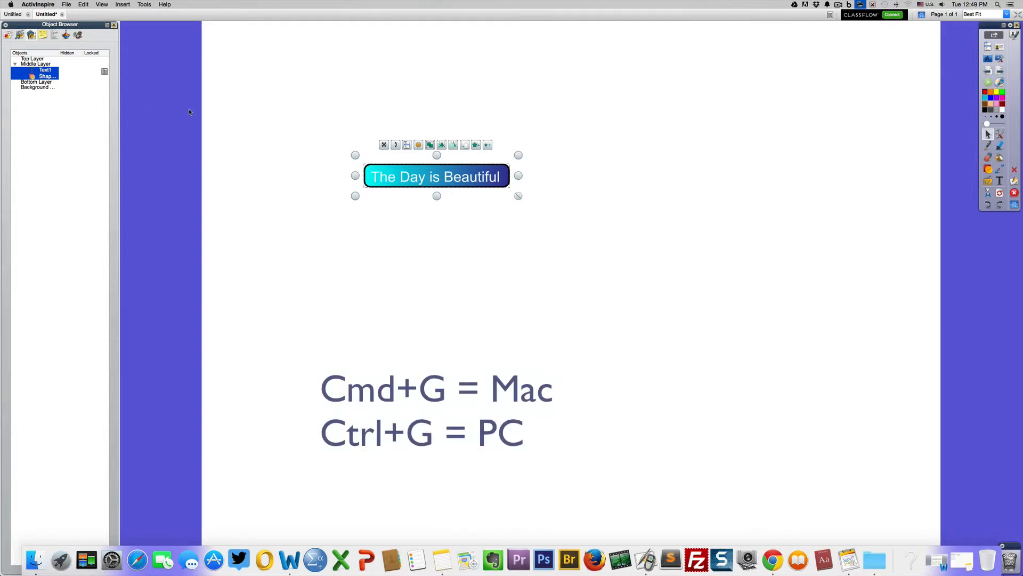
{"action": "key", "text": "super+g"}
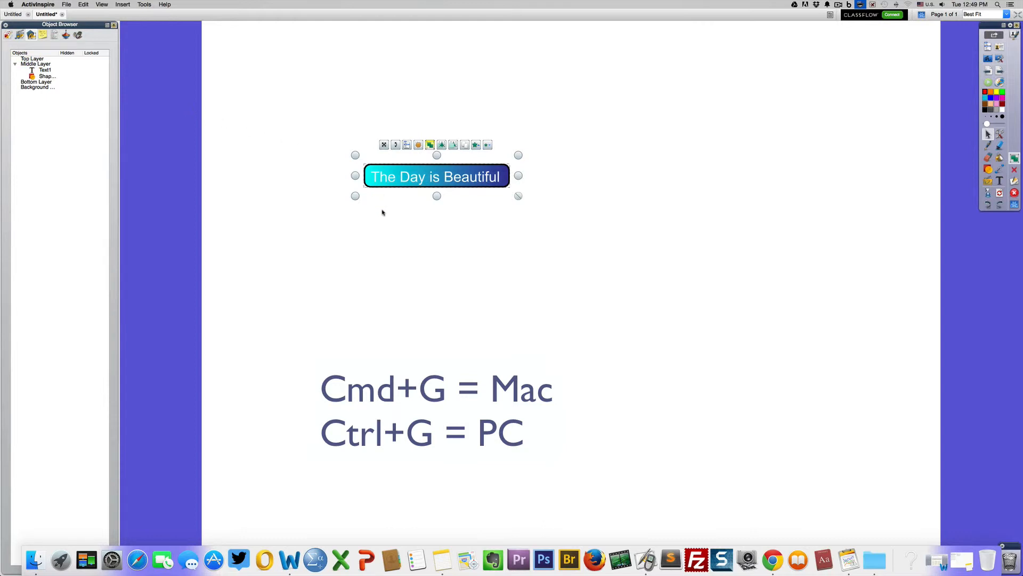
{"action": "left_click", "coordinate": [387, 236]}
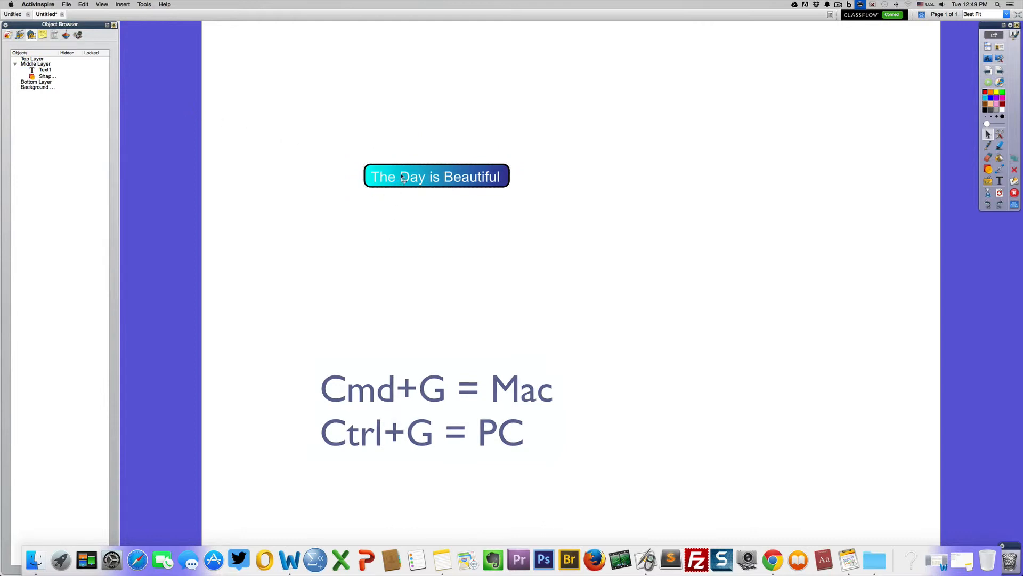
Step: Move the grouped text and rounded rectangle together toward the page's upper-left corner
{"action": "left_click_drag", "start_coordinate": [397, 176], "coordinate": [379, 130]}
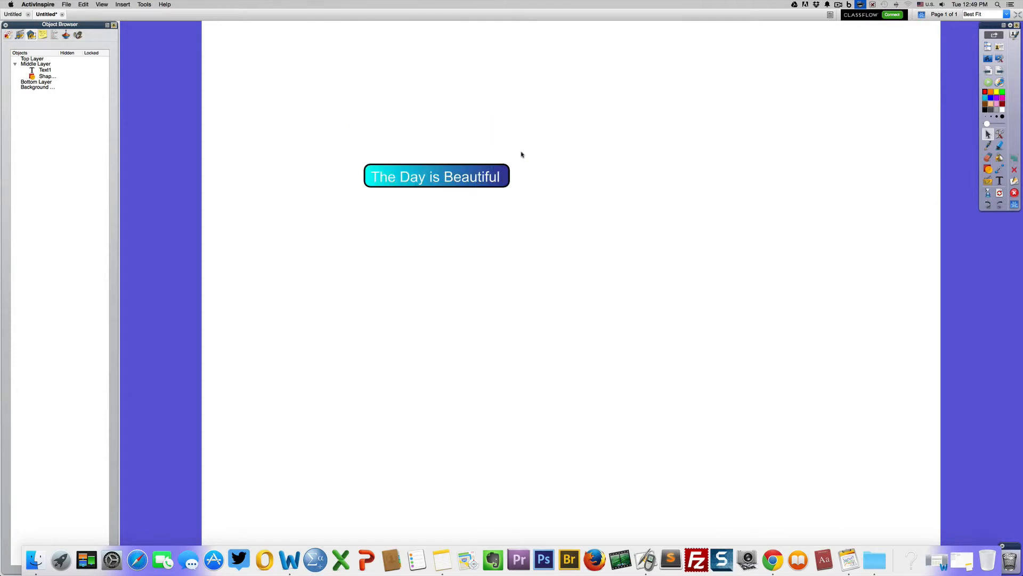
{"action": "mouse_move", "coordinate": [457, 183]}
{"action": "left_mouse_down"}
{"action": "mouse_move", "coordinate": [512, 189]}
{"action": "mouse_move", "coordinate": [593, 163]}
{"action": "mouse_move", "coordinate": [511, 187]}
{"action": "mouse_move", "coordinate": [457, 184]}
{"action": "left_mouse_up"}
{"action": "left_click_drag", "start_coordinate": [286, 139], "coordinate": [590, 221]}
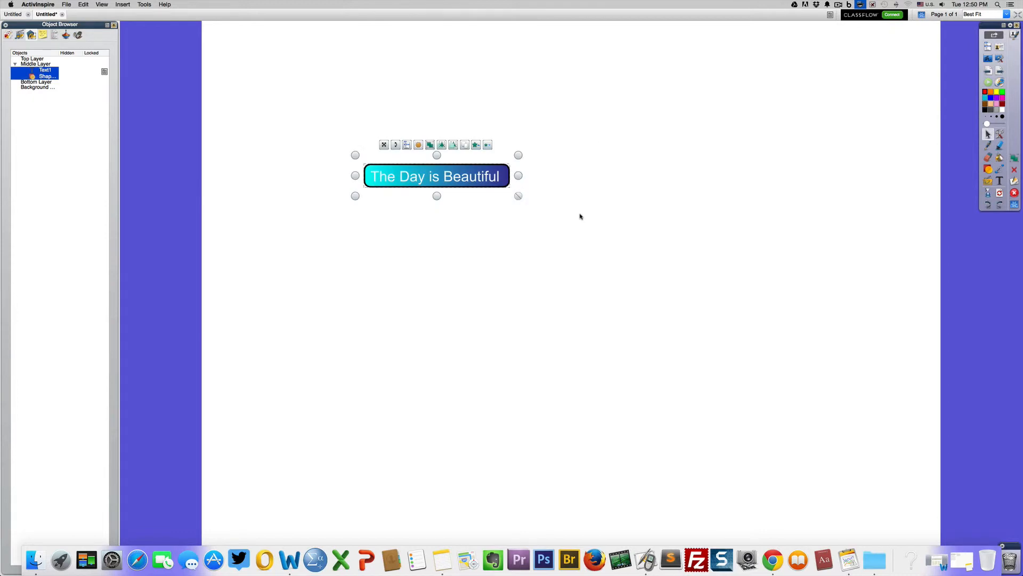
{"action": "left_click", "coordinate": [581, 216]}
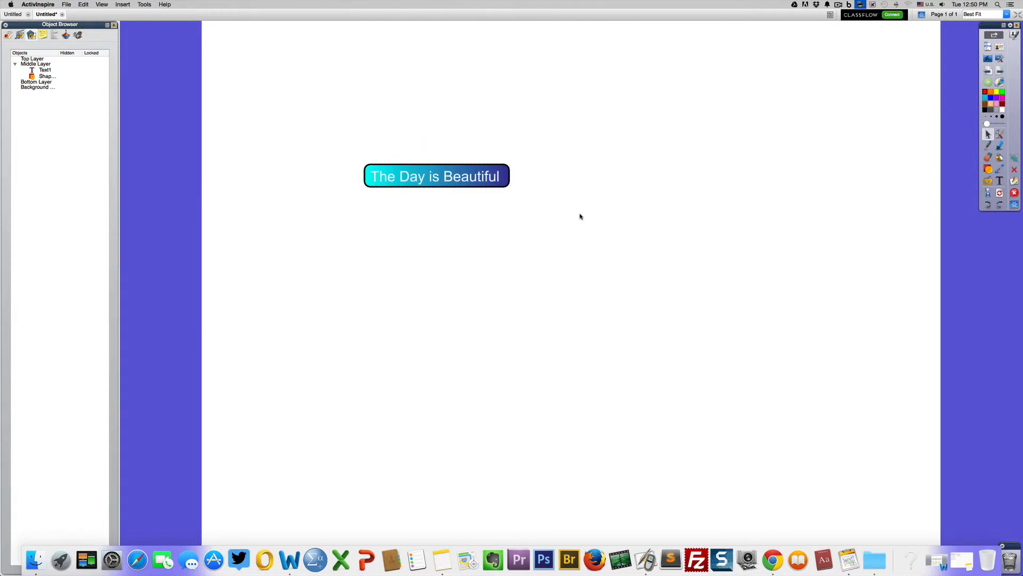
{"action": "left_click_drag", "start_coordinate": [472, 182], "coordinate": [359, 91]}
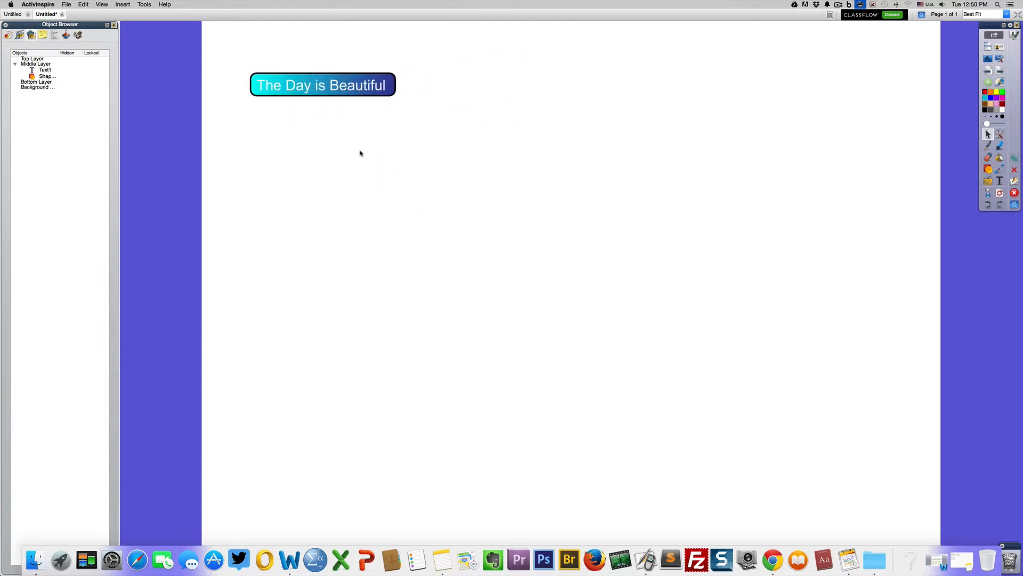
Step: Look through the All_About_Actions flipchart's pages in the Page Browser, from page 4 back to page 1
{"action": "left_click", "coordinate": [43, 35]}
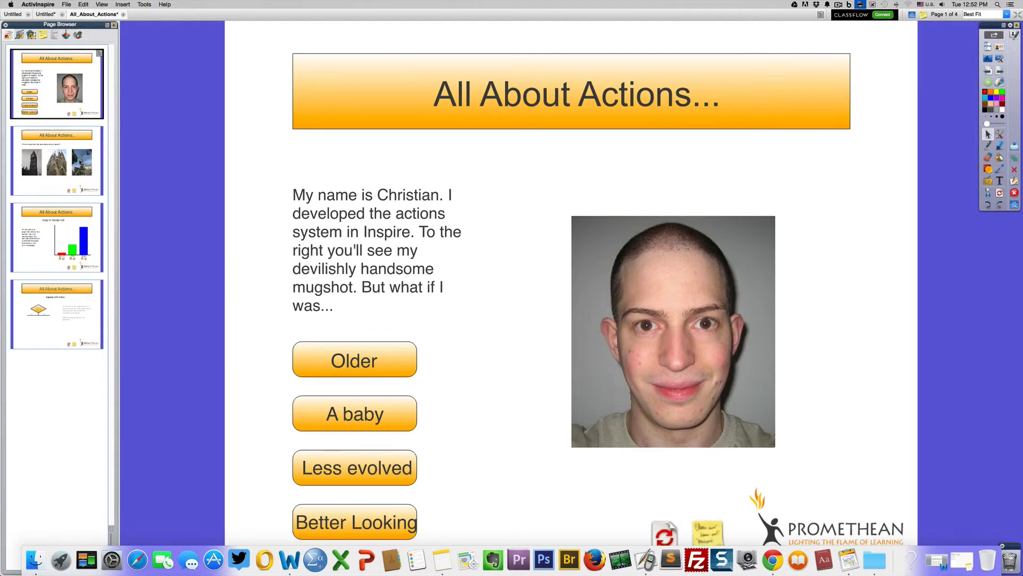
{"action": "scroll", "coordinate": [88, 207], "scroll_direction": "down", "scroll_amount": 3}
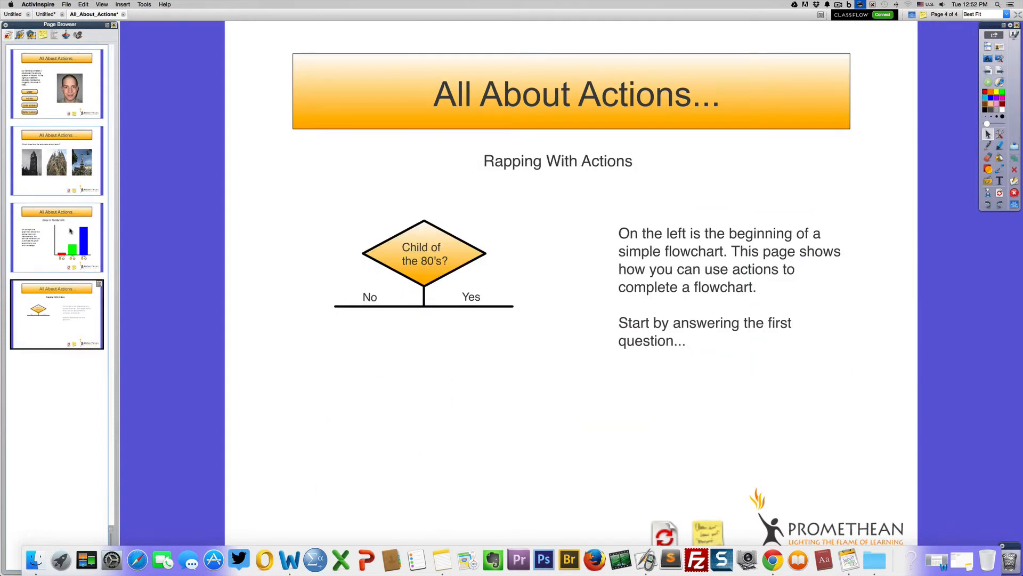
{"action": "scroll", "coordinate": [70, 231], "scroll_direction": "up", "scroll_amount": 1}
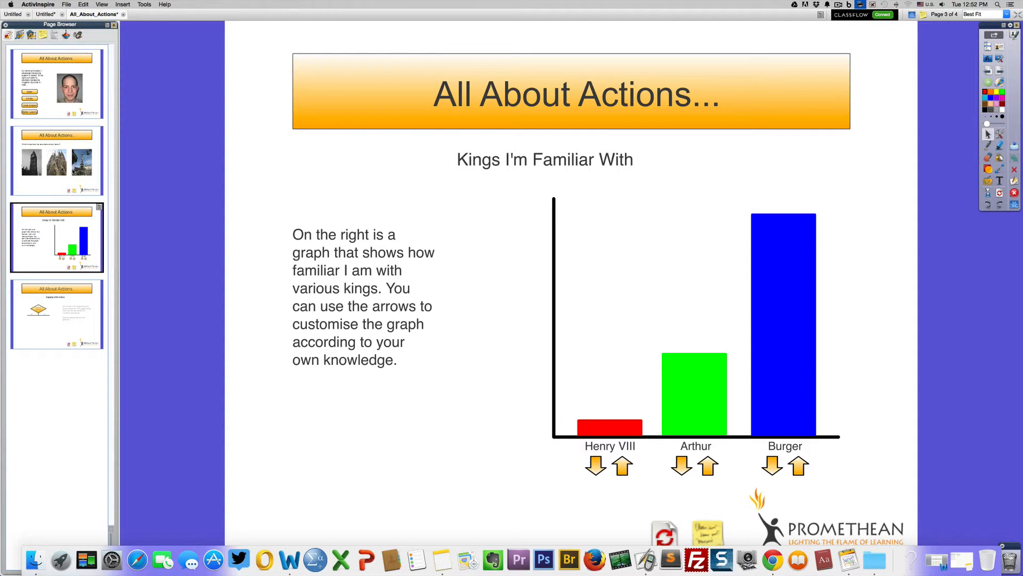
{"action": "left_click", "coordinate": [54, 158]}
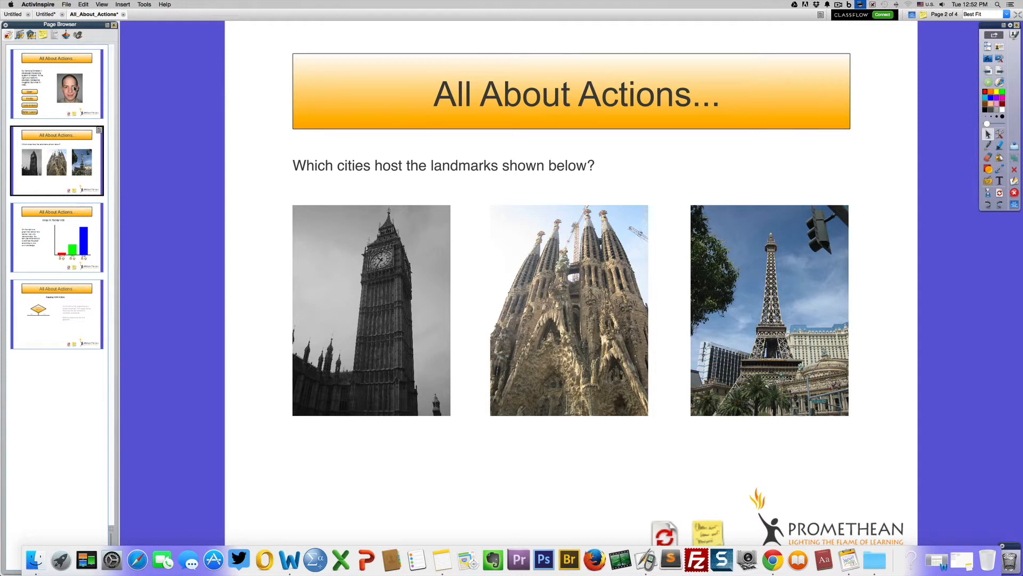
{"action": "left_click", "coordinate": [75, 89]}
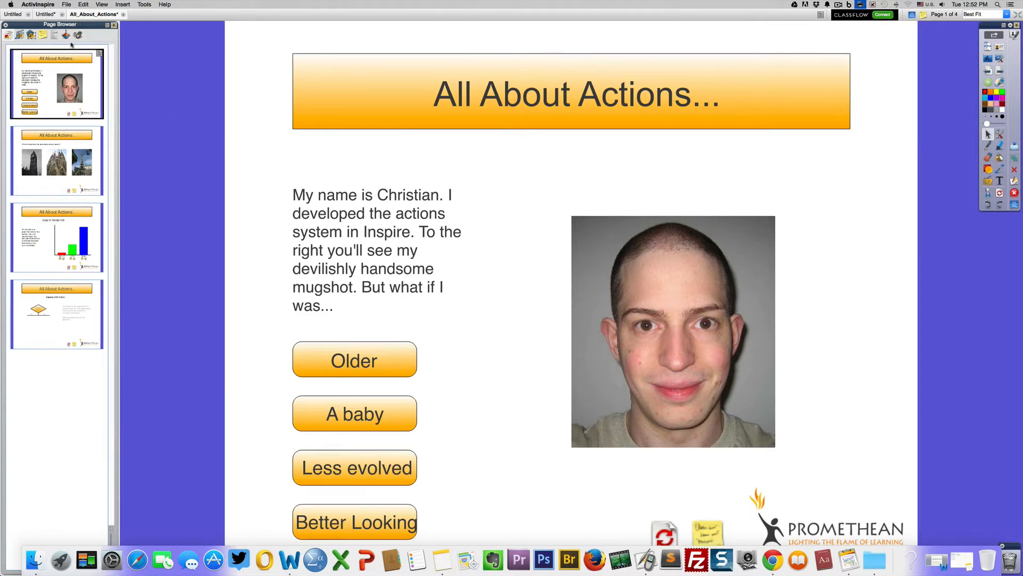
Step: Show the Notes Browser for page 1 of the All_About_Actions flipchart and advance to page 2 to read its notes
{"action": "left_click", "coordinate": [43, 35]}
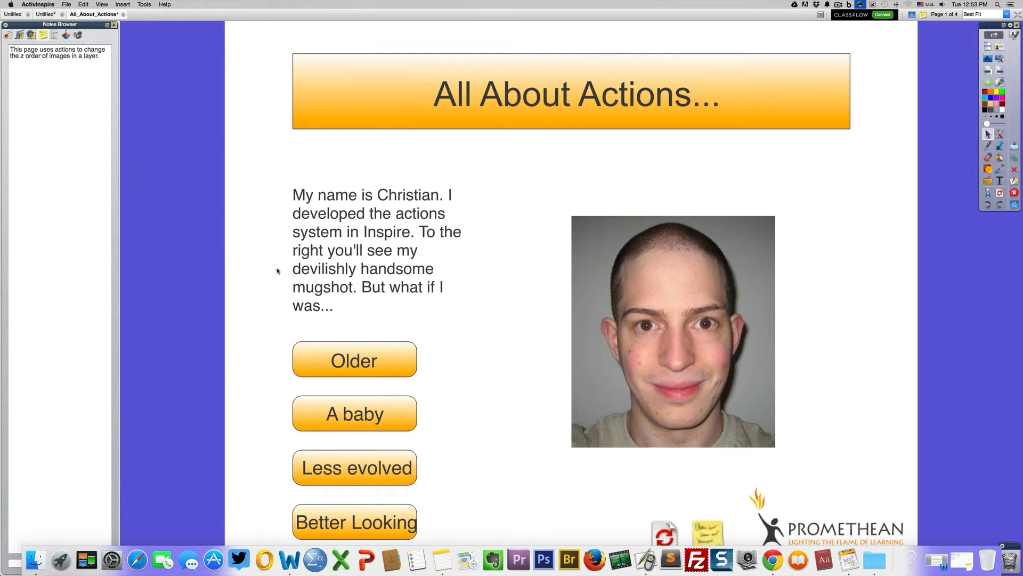
{"action": "left_click", "coordinate": [1001, 70]}
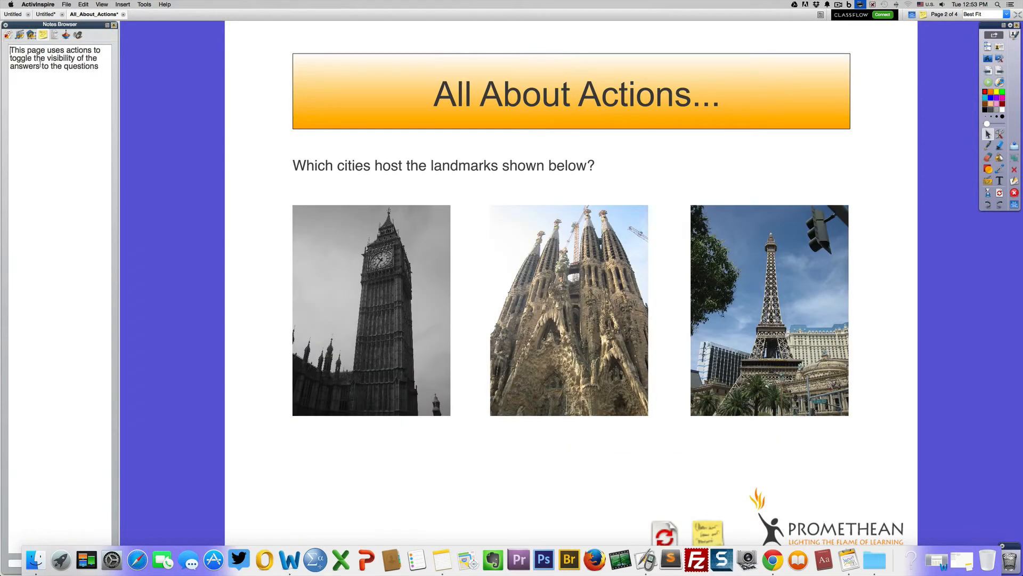